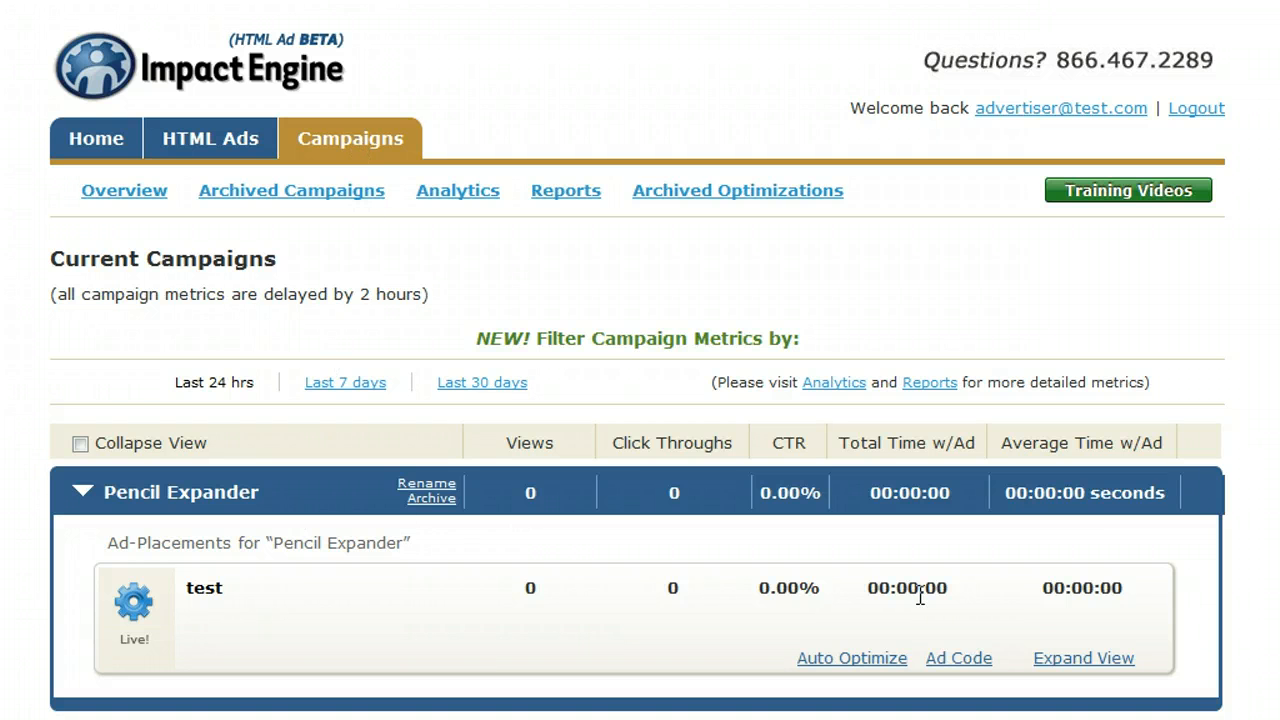
# Step: Expand the test placement of the Pencil Expander campaign and open its pencil expander ad copy for editing
pyautogui.click(1103, 658)
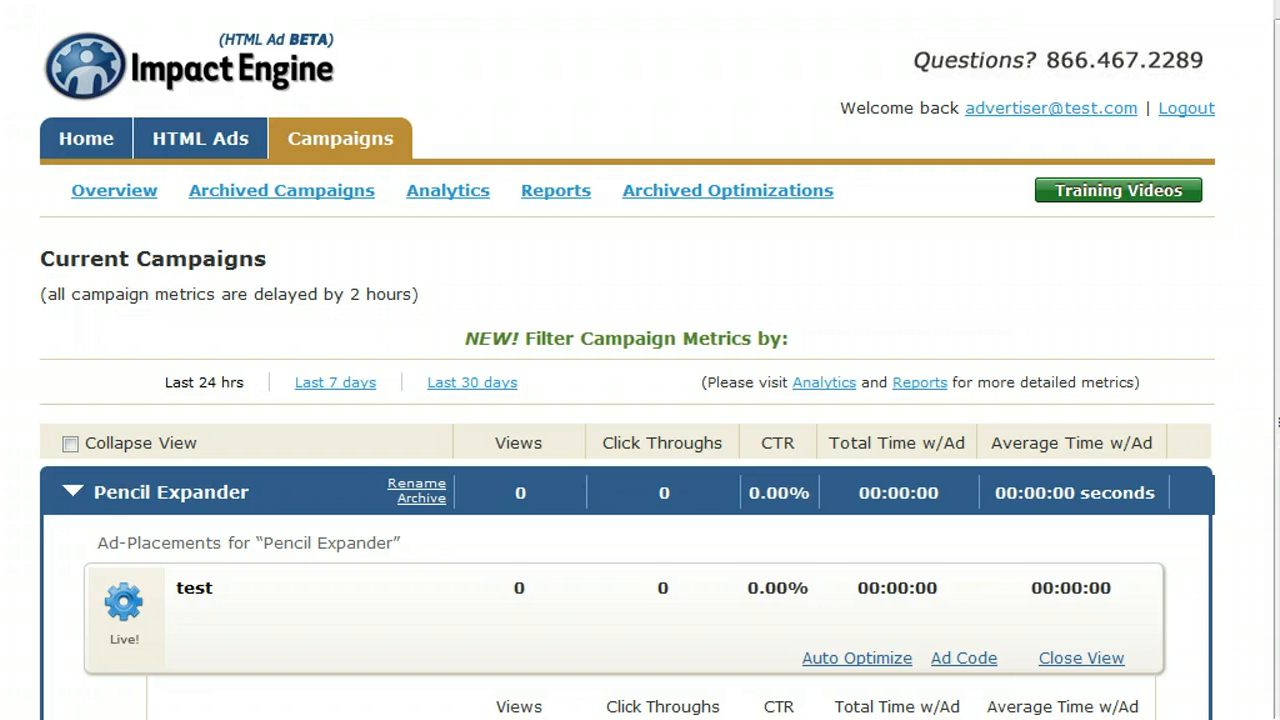
pyautogui.scroll(-1, 640, 400)
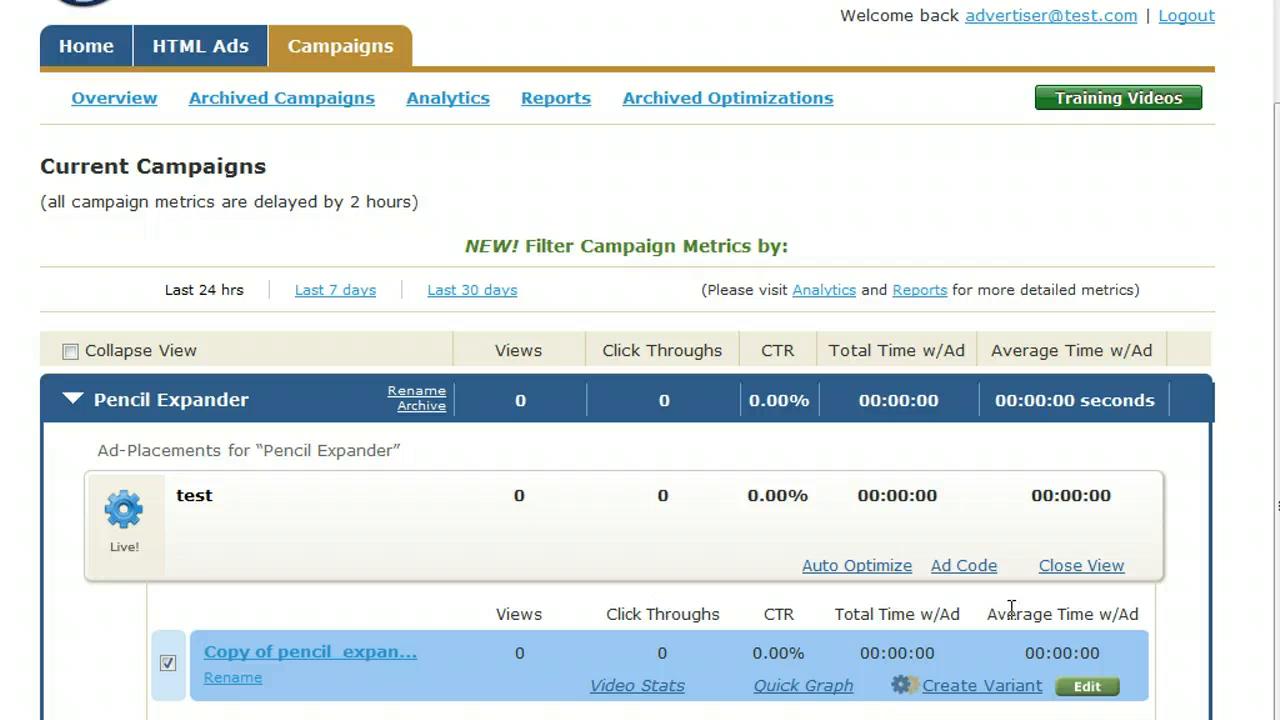
pyautogui.click(1090, 688)
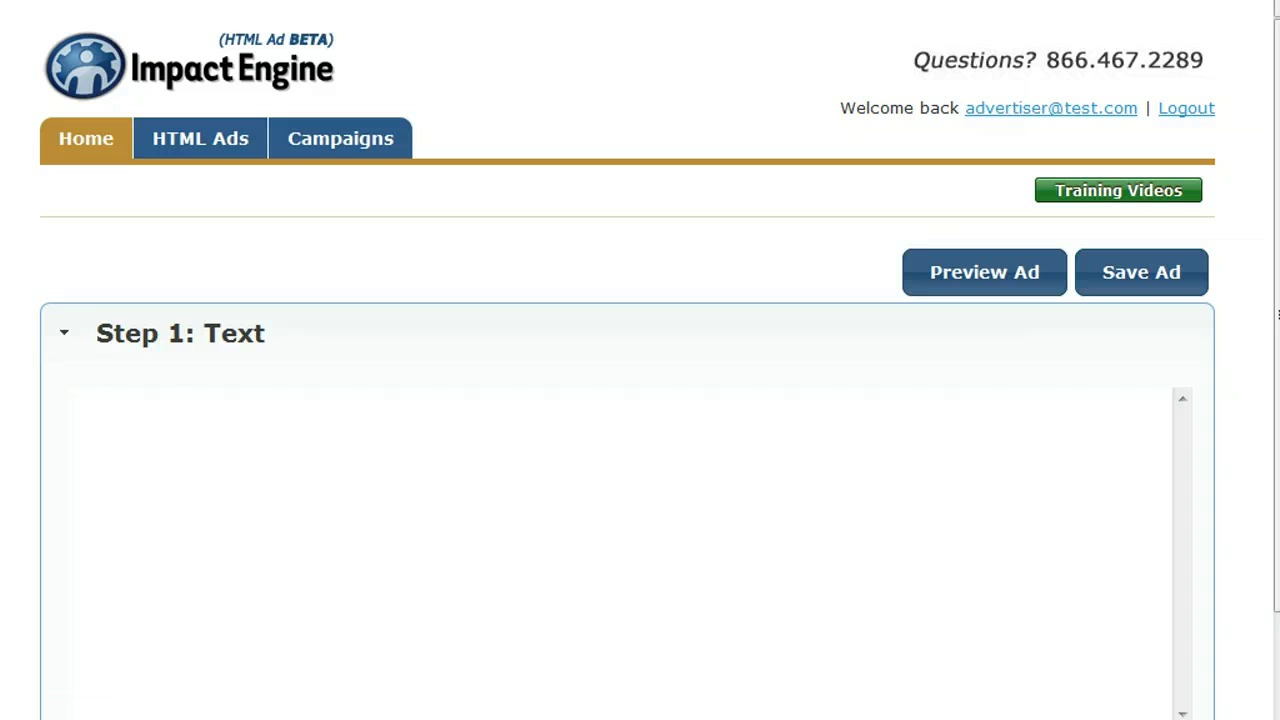
# Step: Preview the ad in a widened preview window, expand and collapse the banner, and close the preview
pyautogui.moveTo(1277, 315); pyautogui.dragTo(1277, 538)
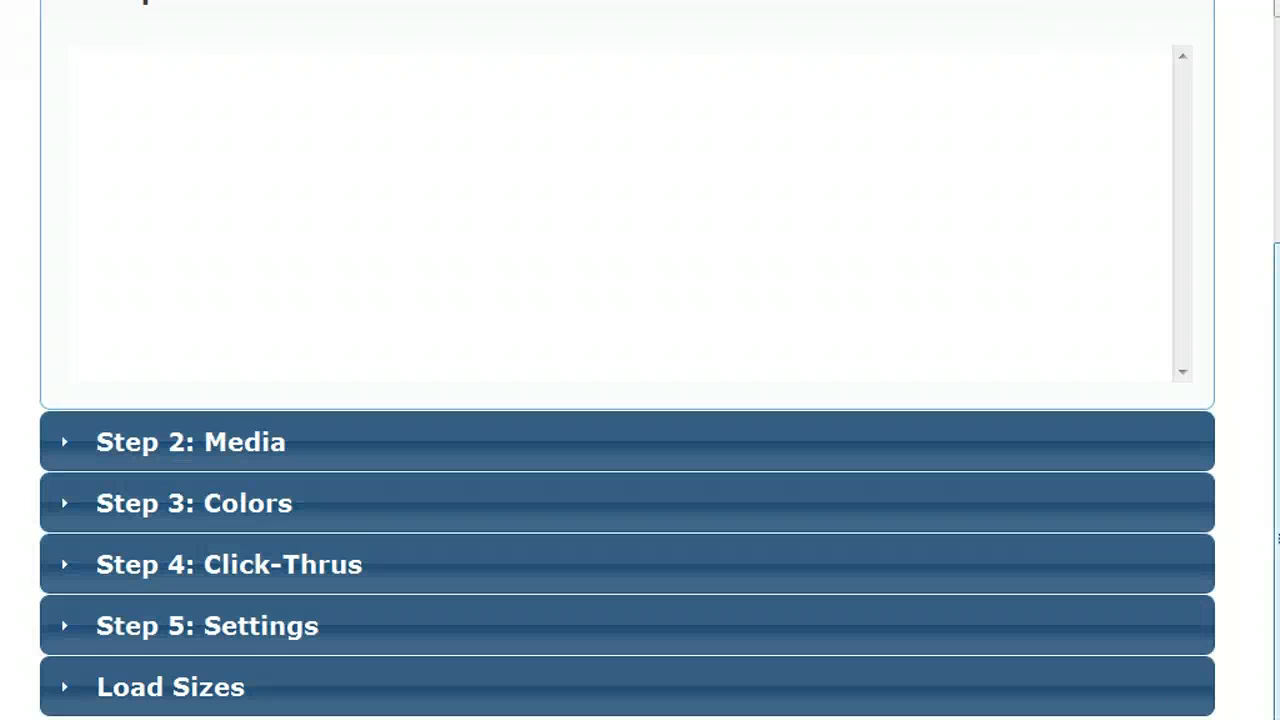
pyautogui.moveTo(1277, 719); pyautogui.dragTo(1276, 602)
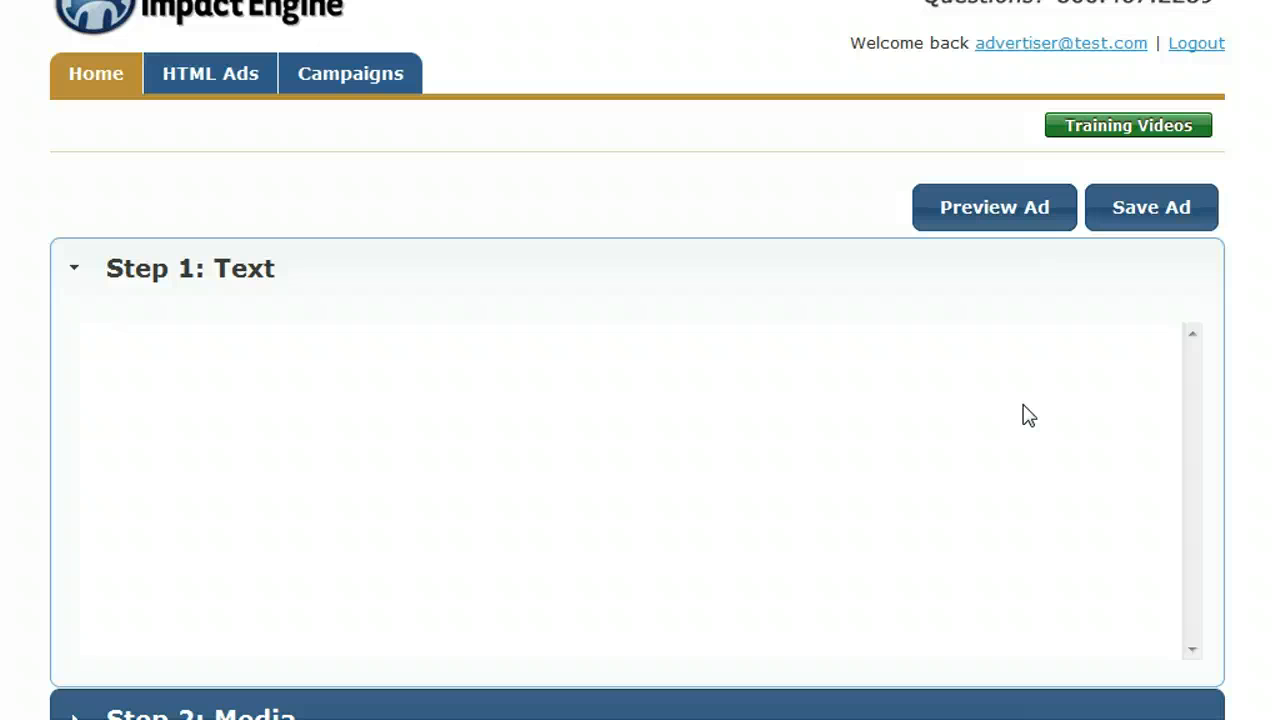
pyautogui.click(1006, 214)
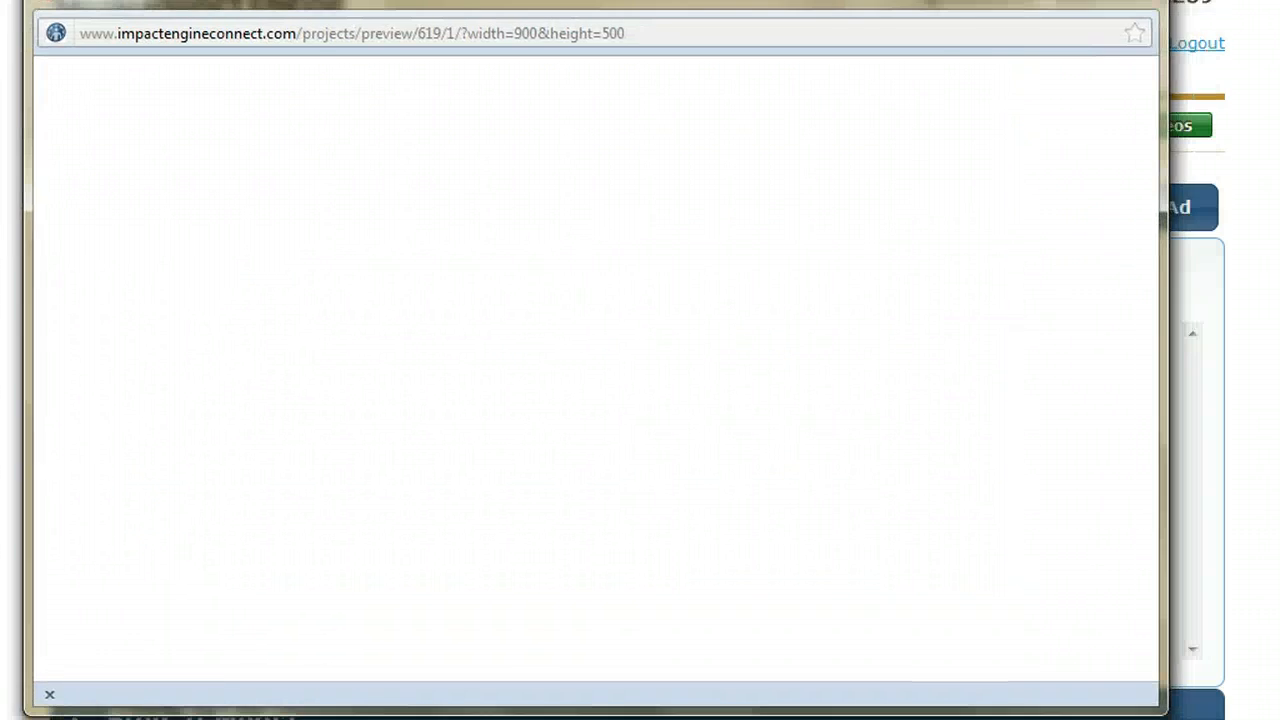
pyautogui.moveTo(1160, 410); pyautogui.dragTo(1279, 411)
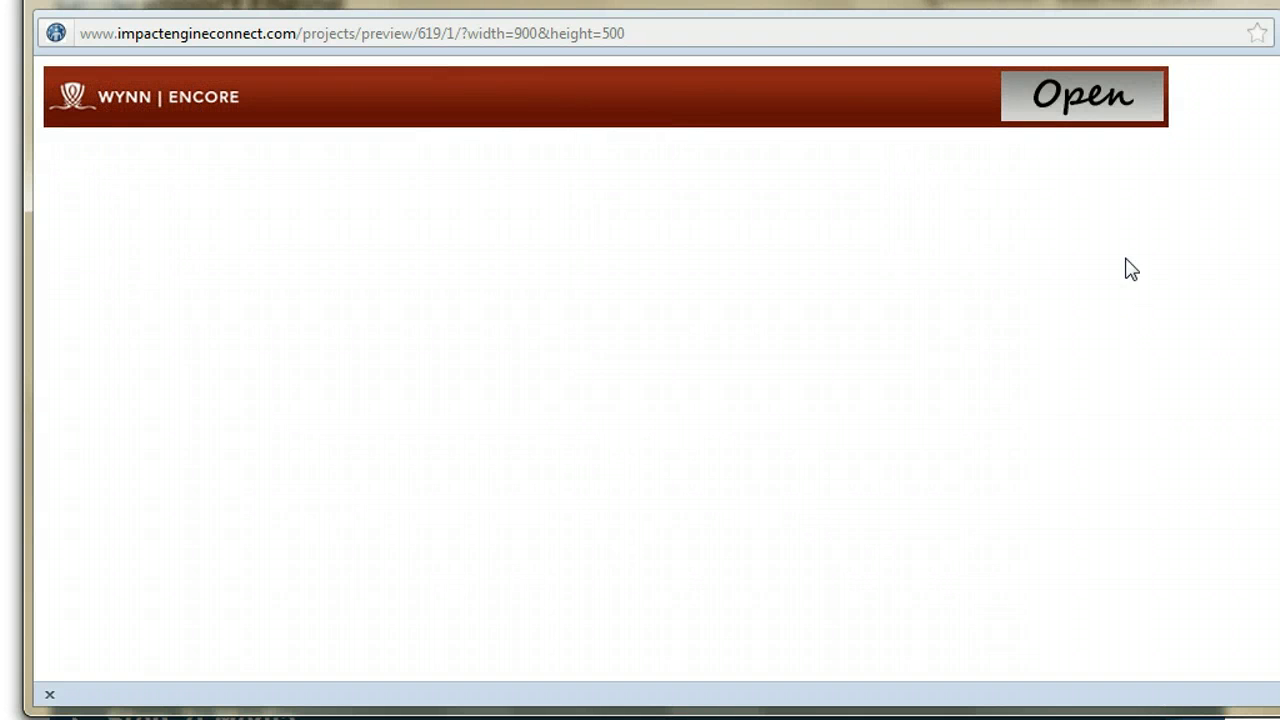
pyautogui.click(1110, 118)
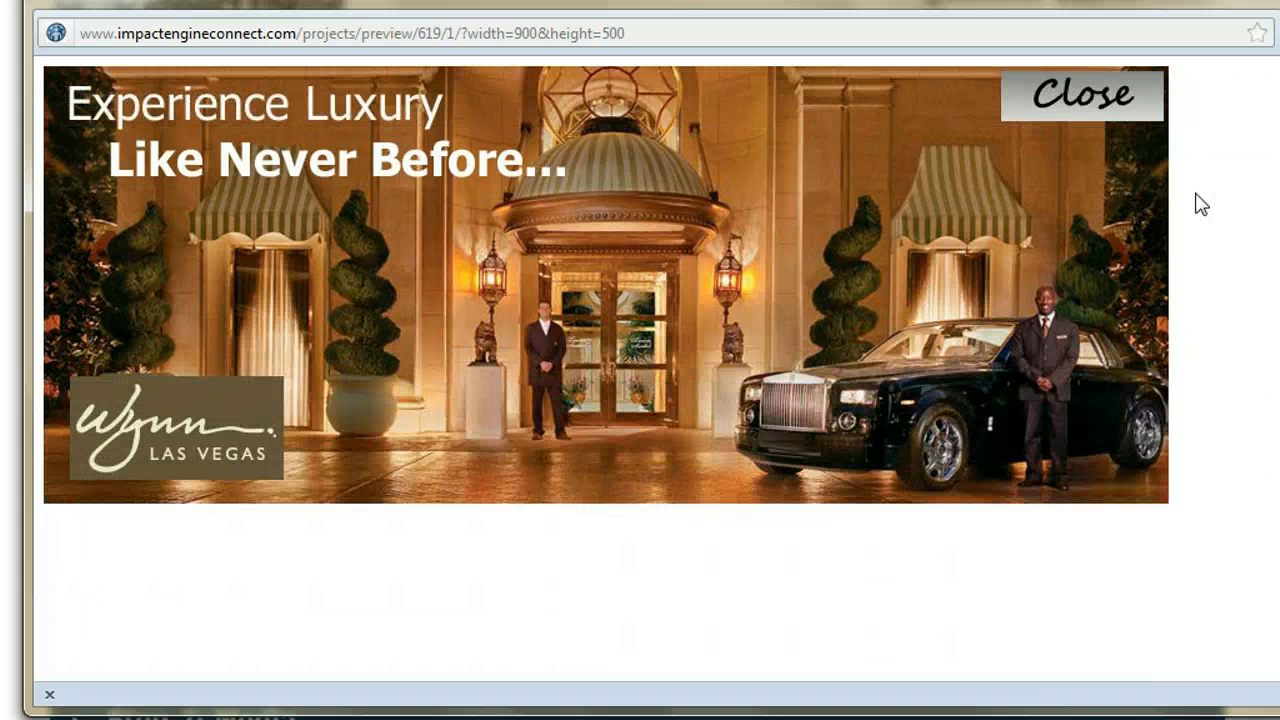
pyautogui.click(1084, 110)
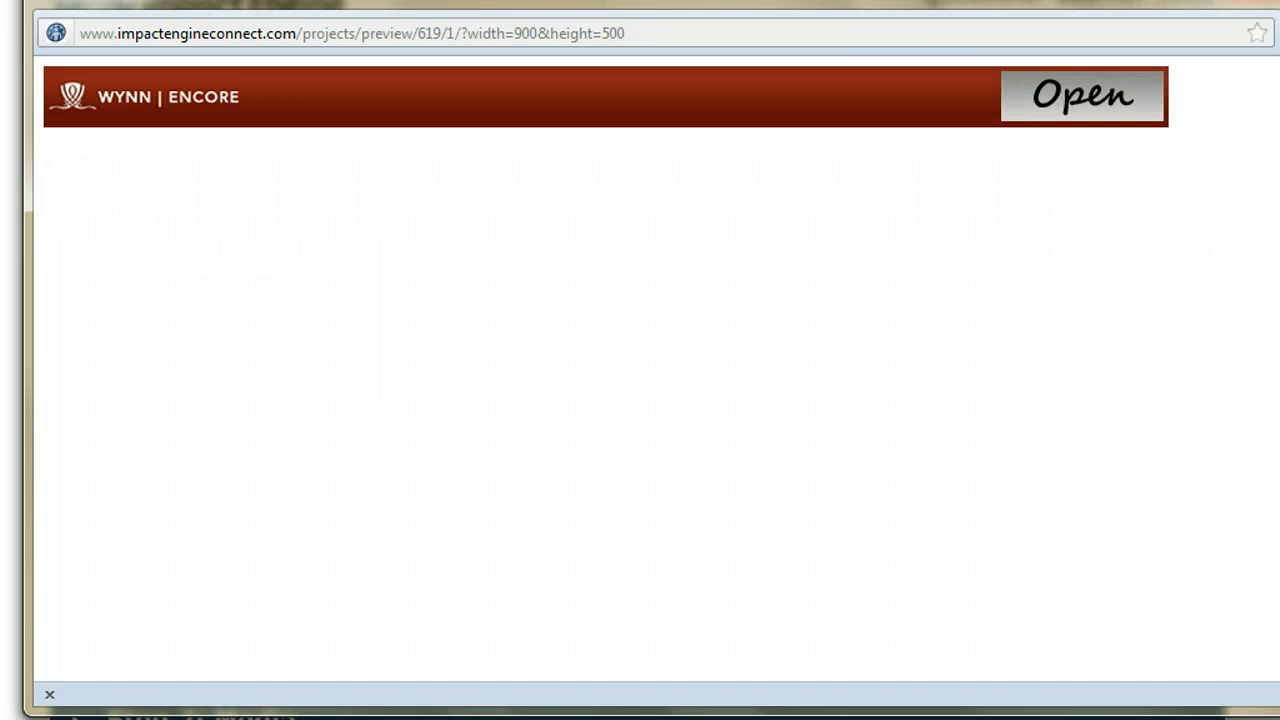
pyautogui.click(1252, 1)
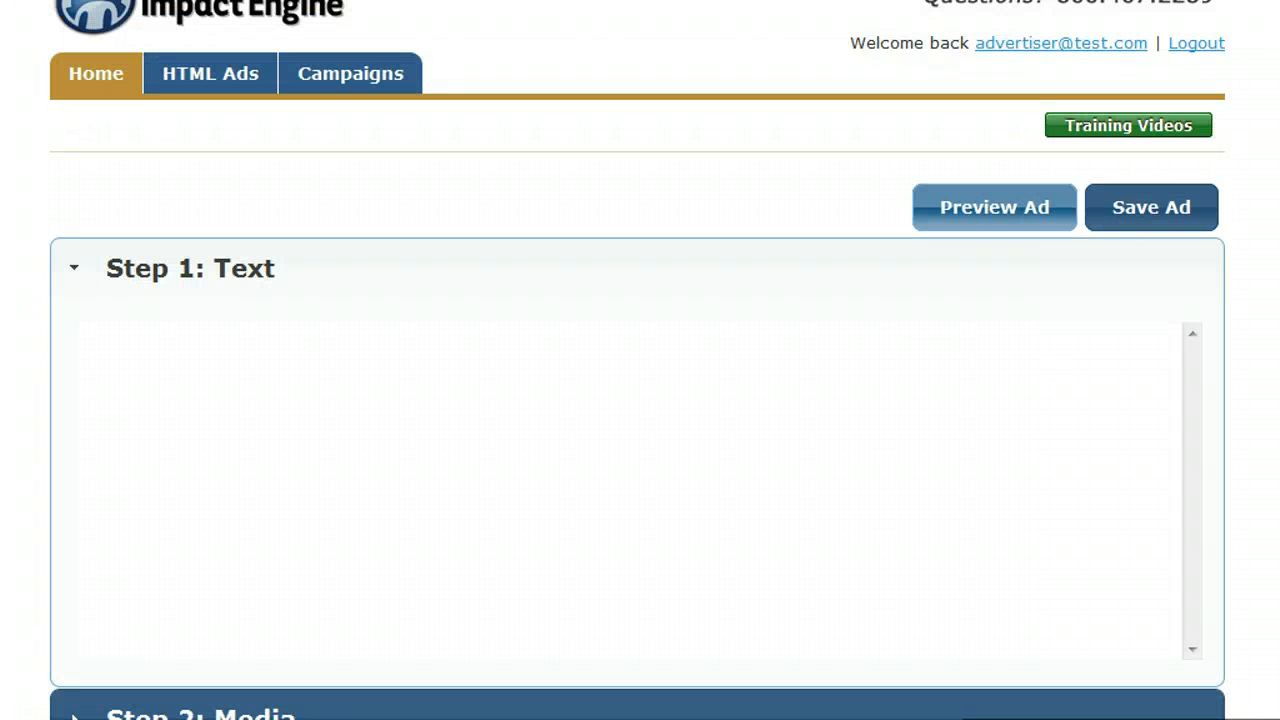
# Step: Review the ad's media items, from the collapsed and expanded graphics to the button graphics and optional video
pyautogui.scroll(-3, 1089, 405)
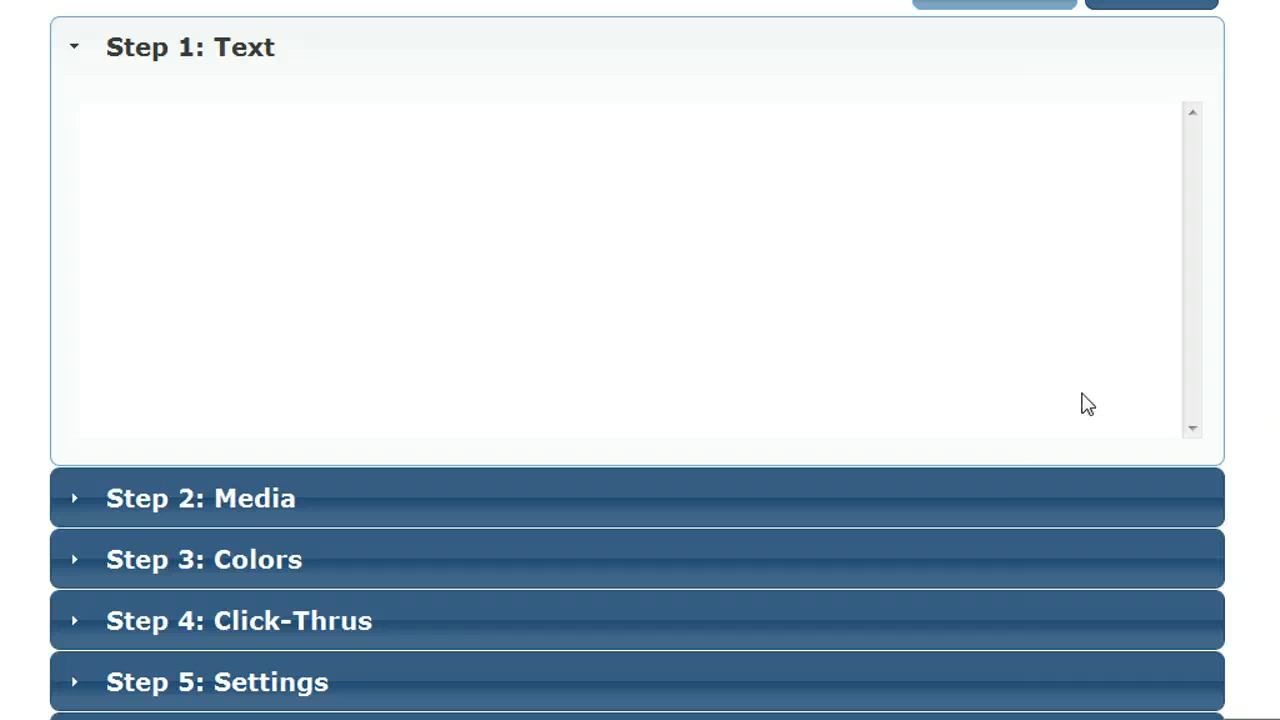
pyautogui.click(995, 494)
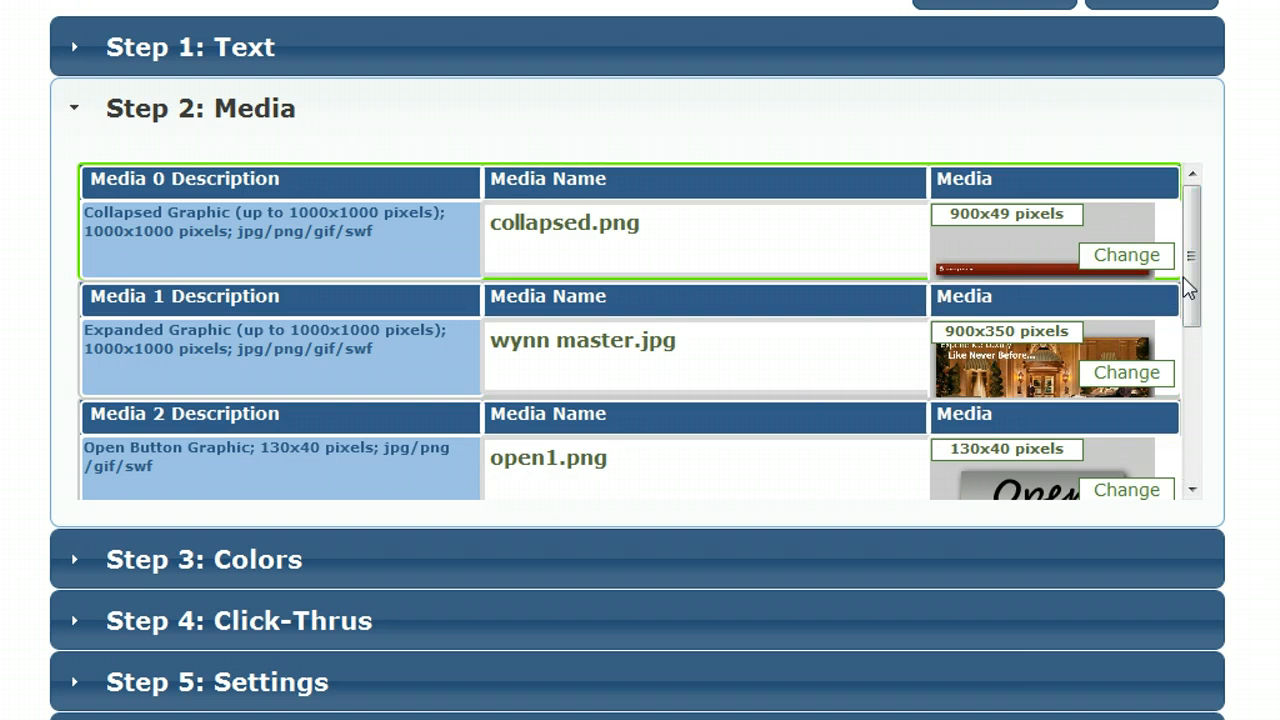
pyautogui.moveTo(1187, 288); pyautogui.dragTo(1117, 390)
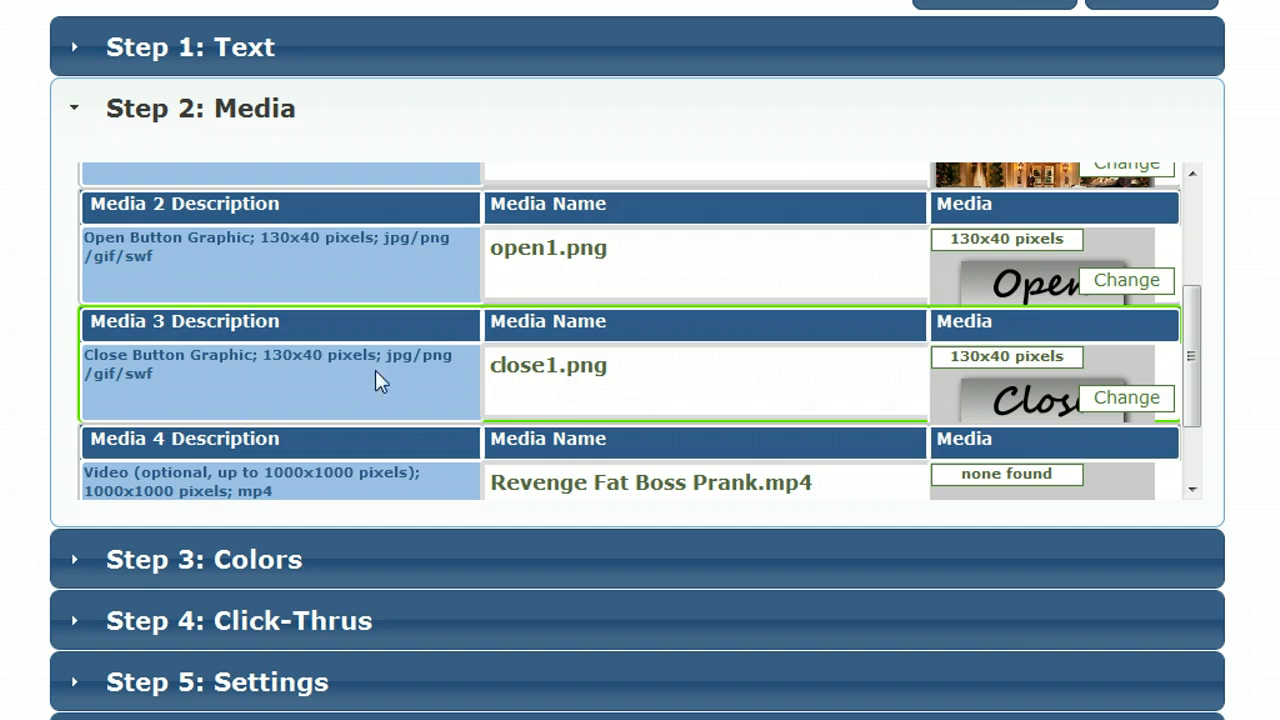
pyautogui.moveTo(1194, 403); pyautogui.dragTo(1197, 437)
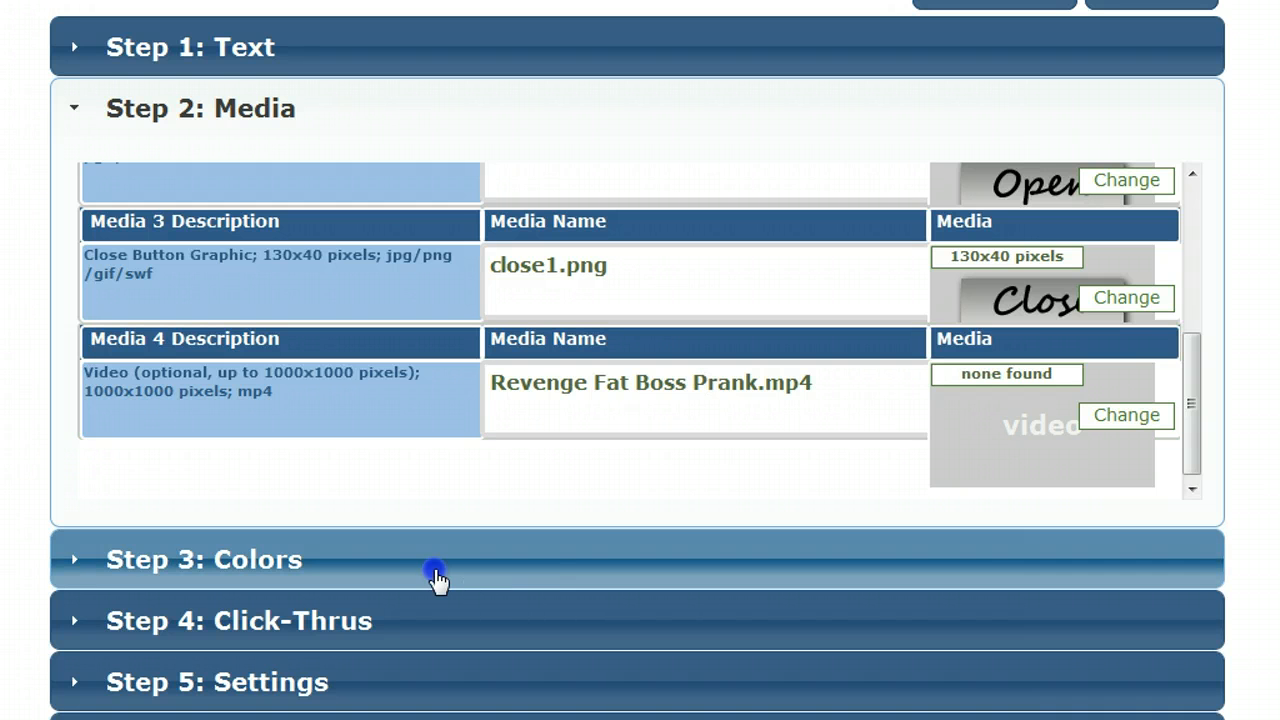
# Step: Review the ad's color items and its custom click-through URLs
pyautogui.click(437, 580)
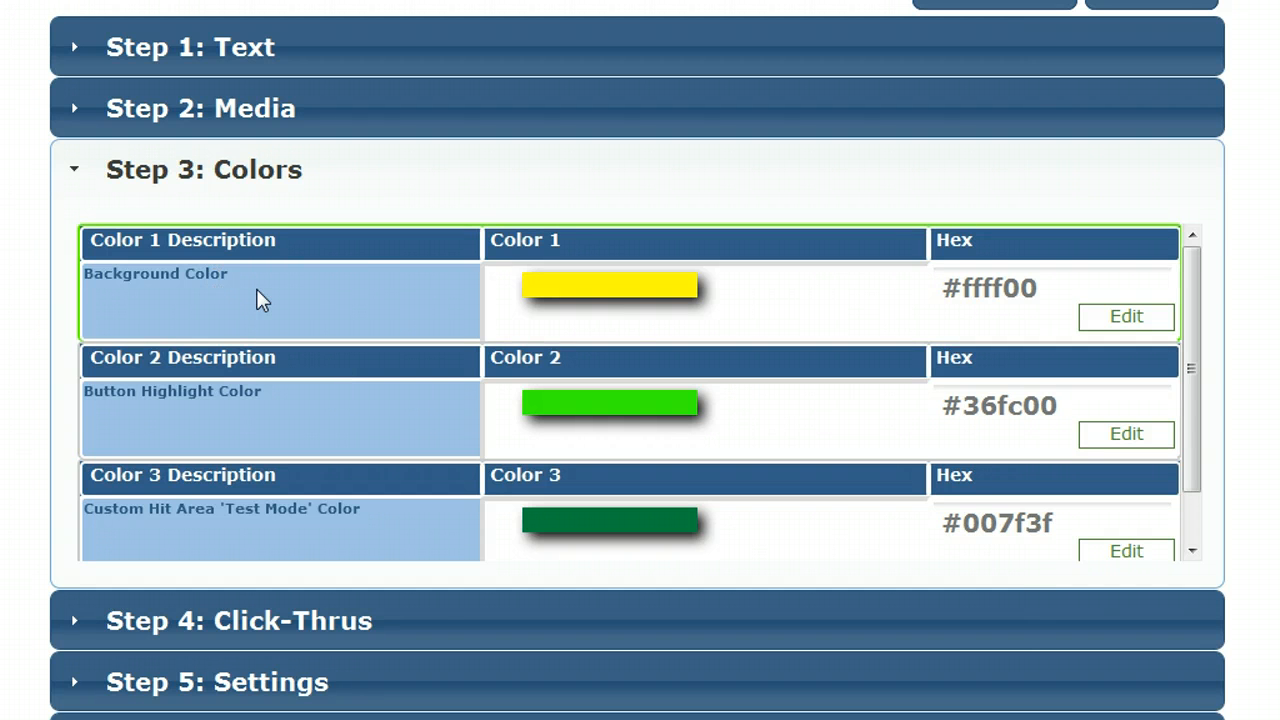
pyautogui.click(274, 358)
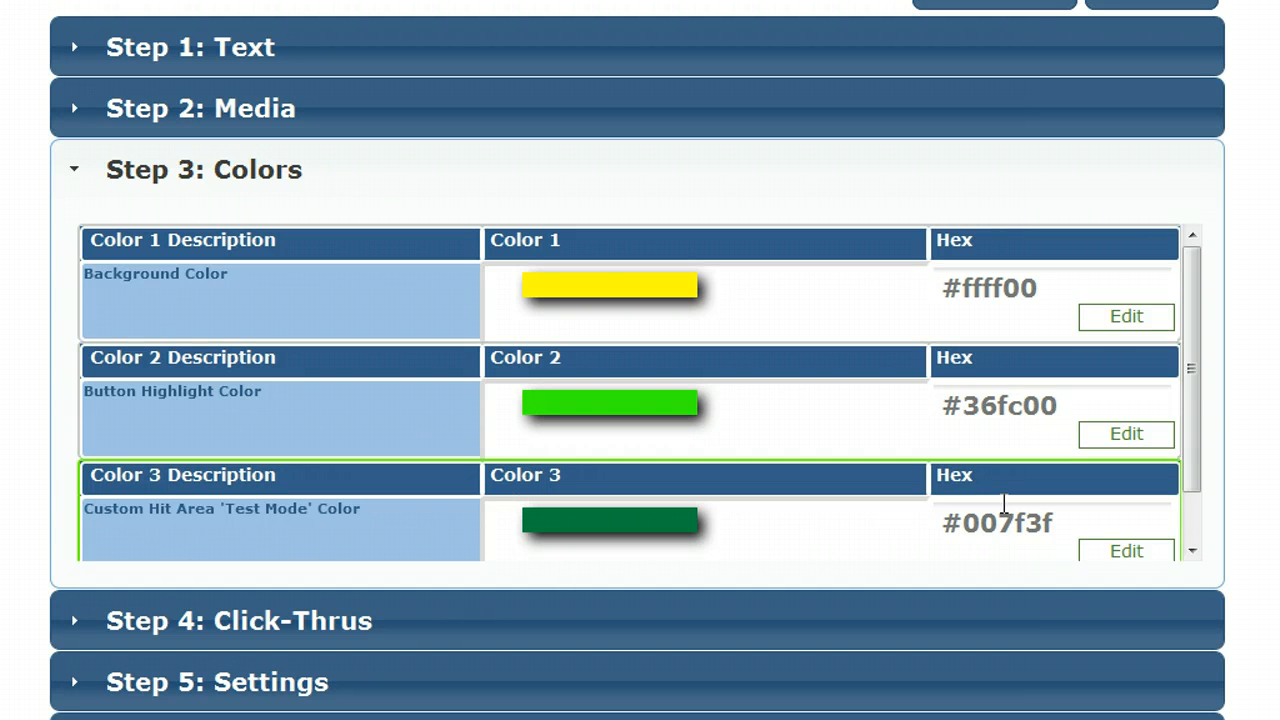
pyautogui.moveTo(1200, 456); pyautogui.dragTo(1202, 530)
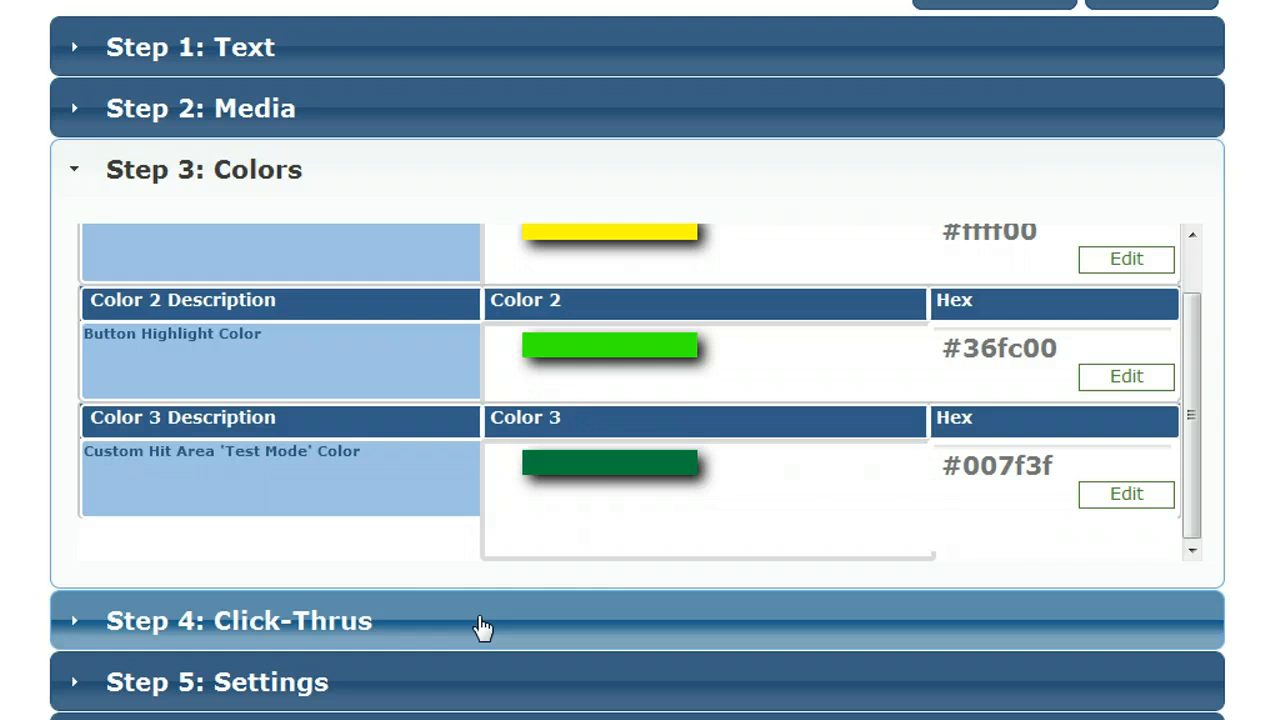
pyautogui.click(482, 625)
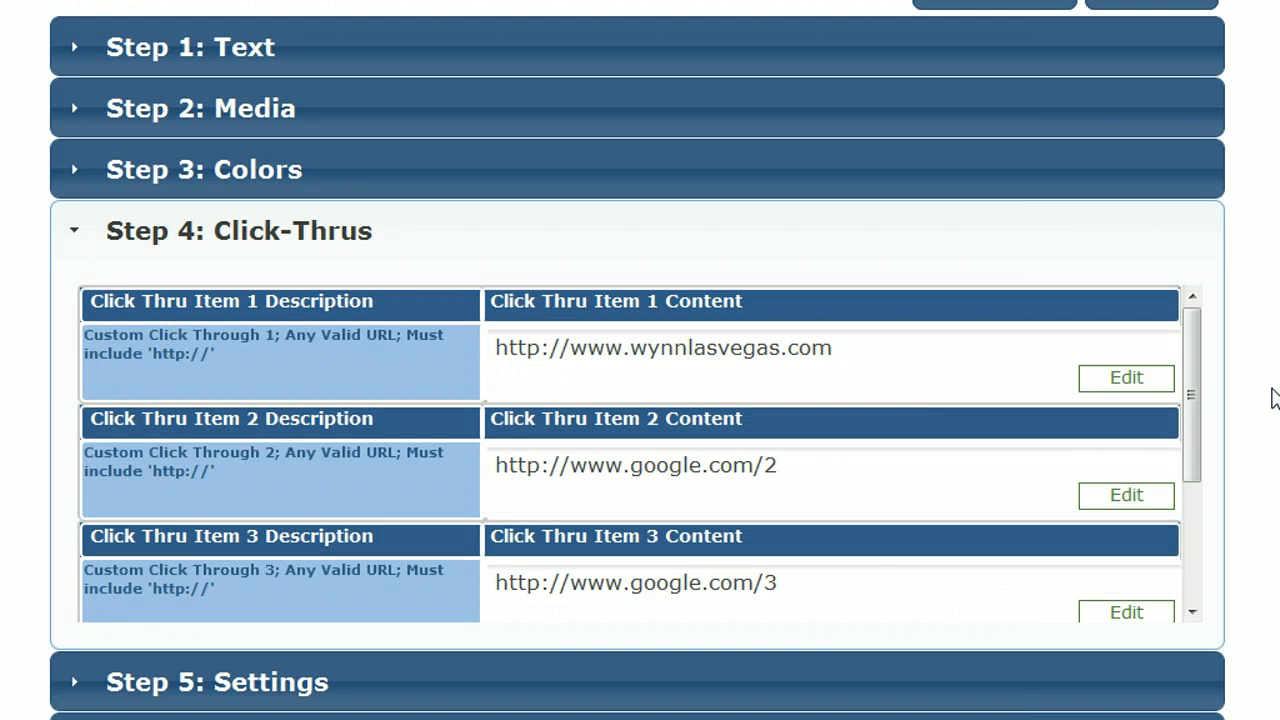
pyautogui.moveTo(1192, 386); pyautogui.dragTo(1190, 465)
pyautogui.moveTo(1192, 493); pyautogui.dragTo(1189, 349)
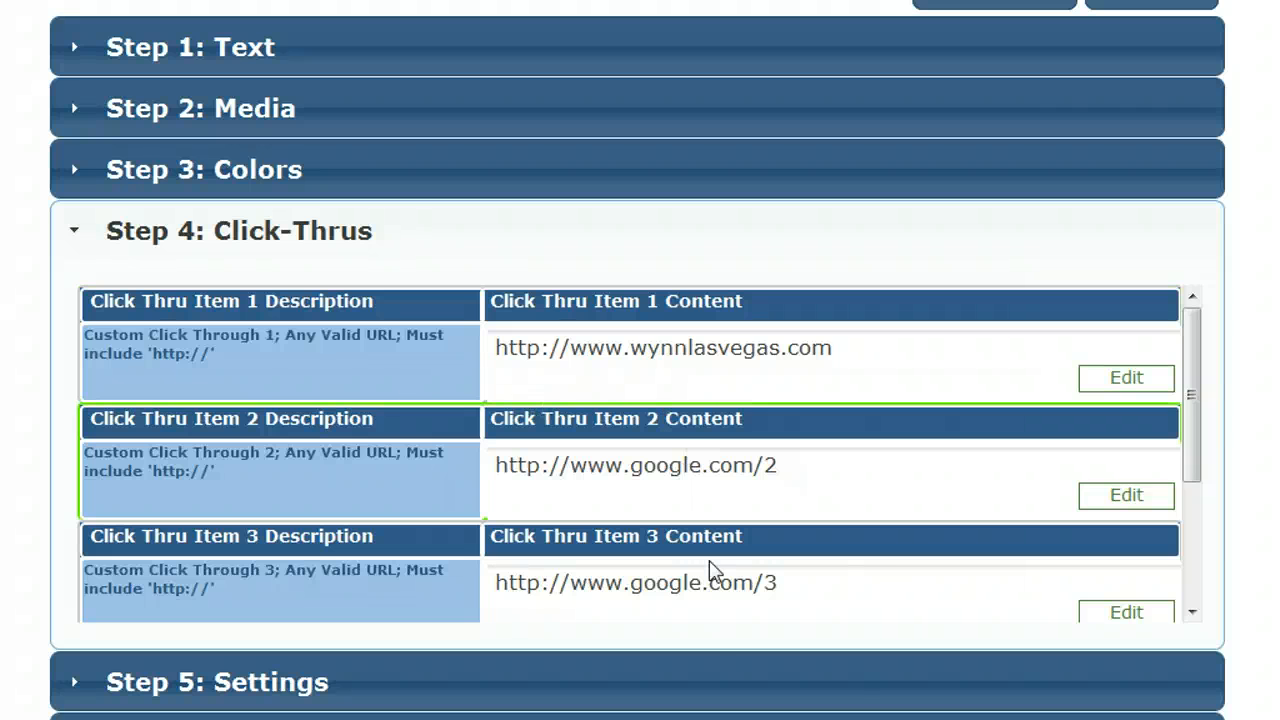
# Step: Examine the ad settings for collapsed and expanded dimensions and for auto expand on initial render
pyautogui.click(709, 677)
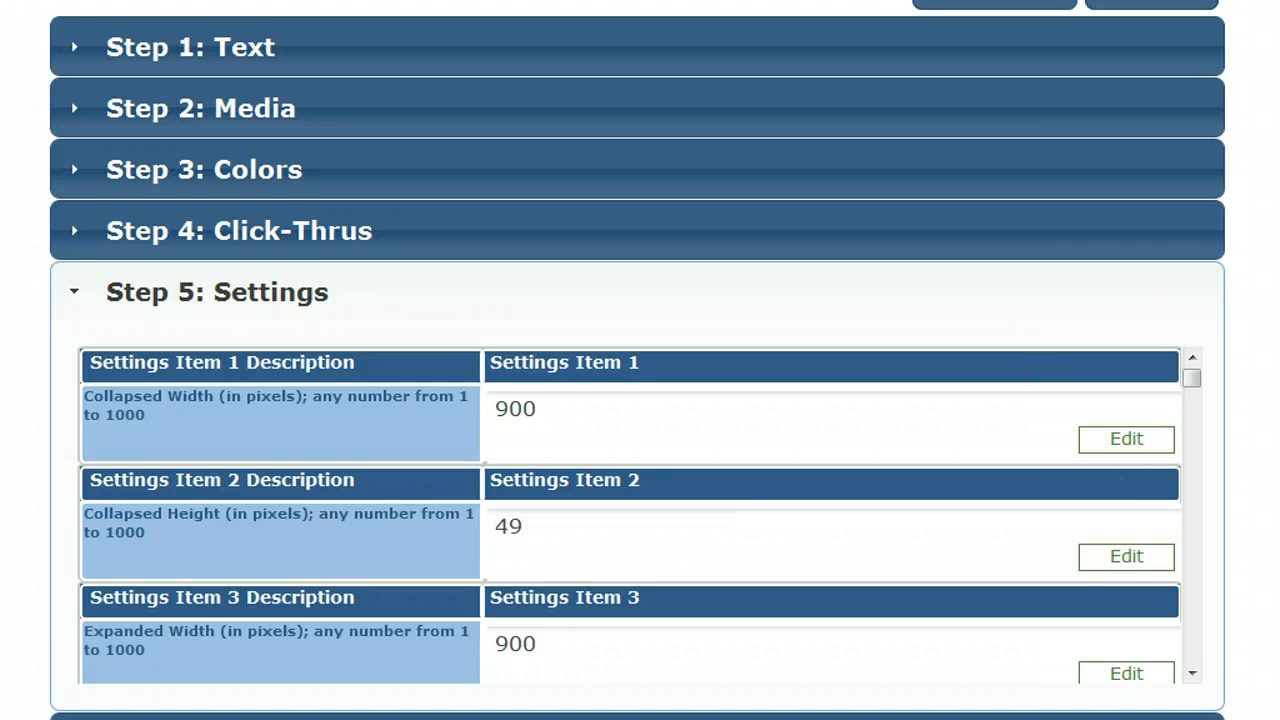
pyautogui.scroll(-1, 637, 360)
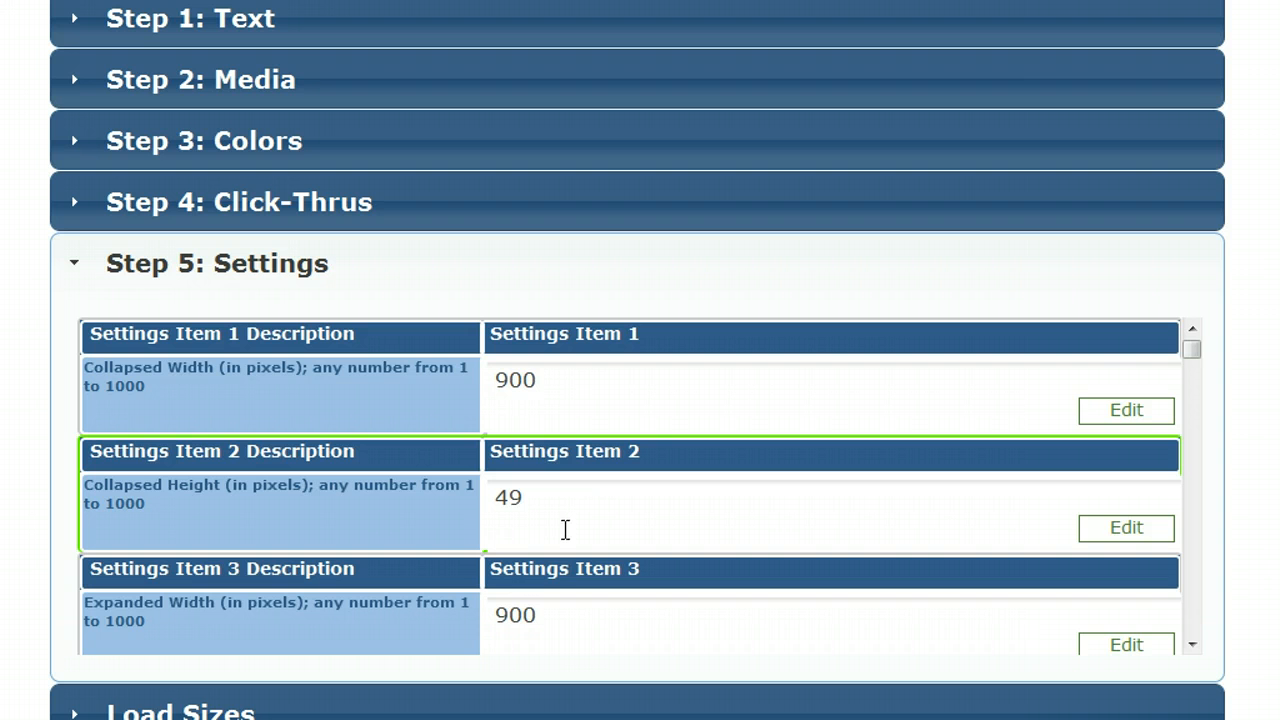
pyautogui.click(1192, 645)
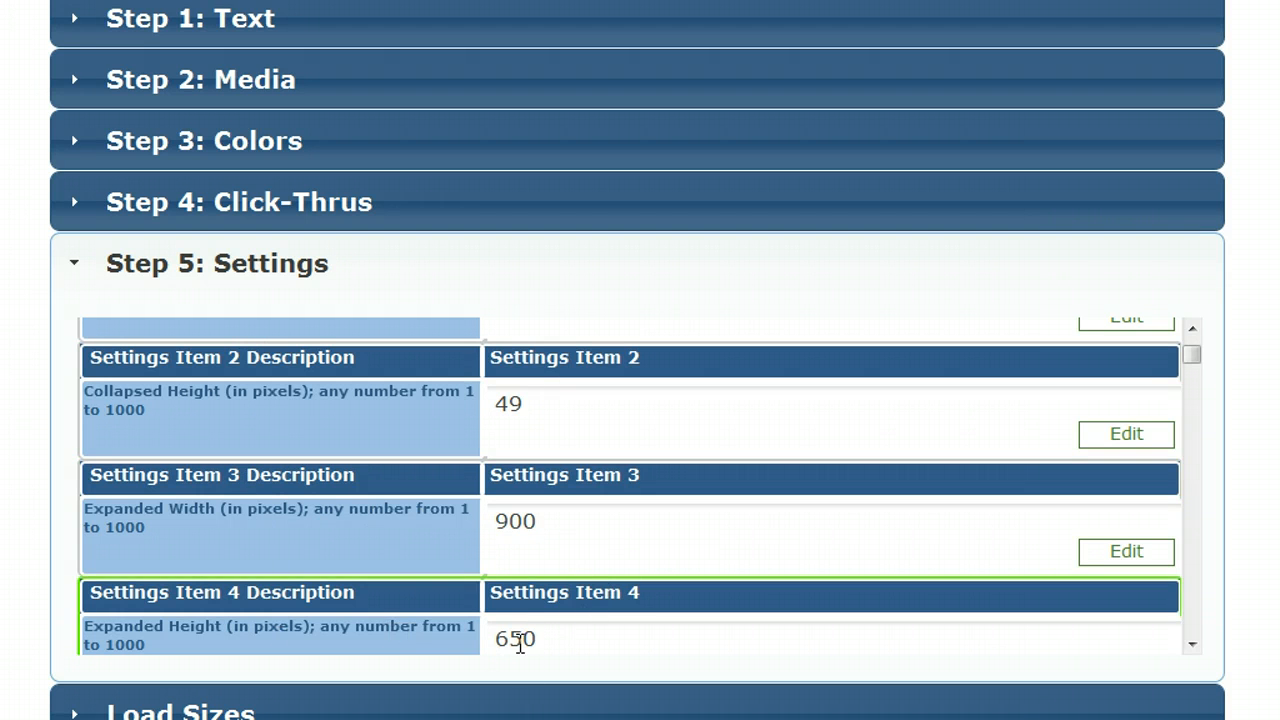
pyautogui.click(1192, 645)
pyautogui.click(1192, 645)
pyautogui.click(1192, 645)
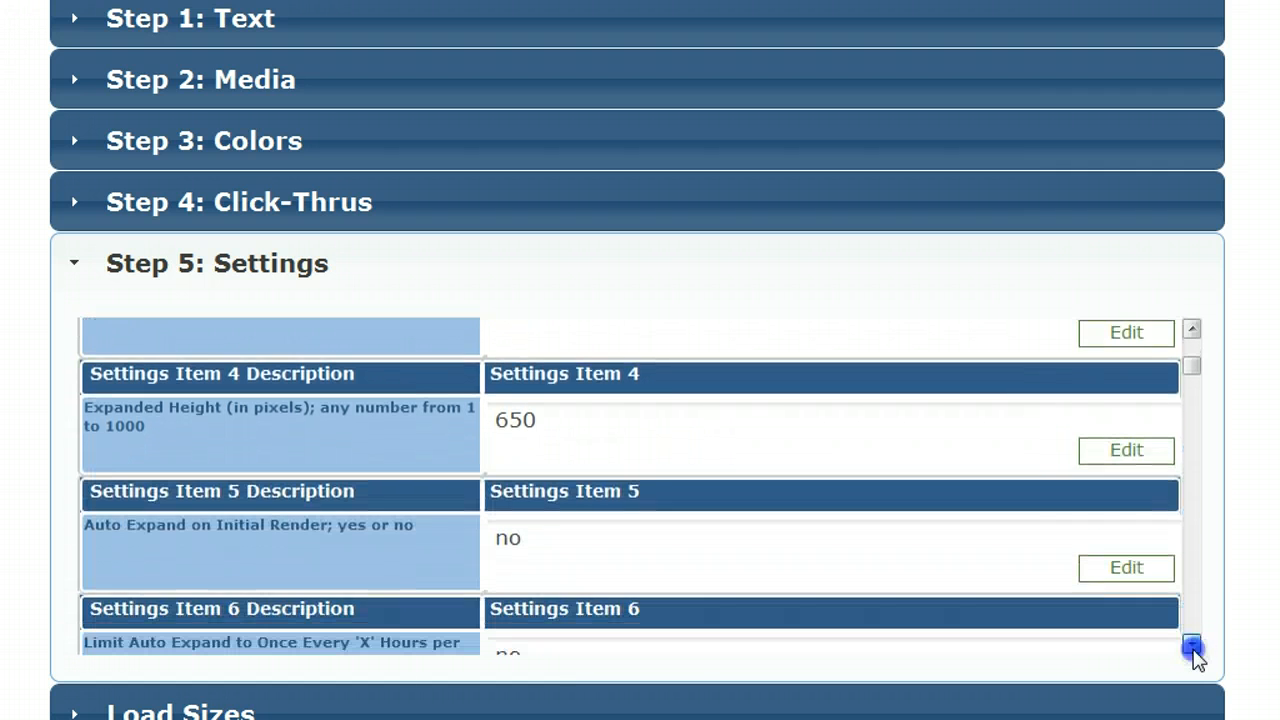
pyautogui.click(1192, 645)
pyautogui.click(1192, 645)
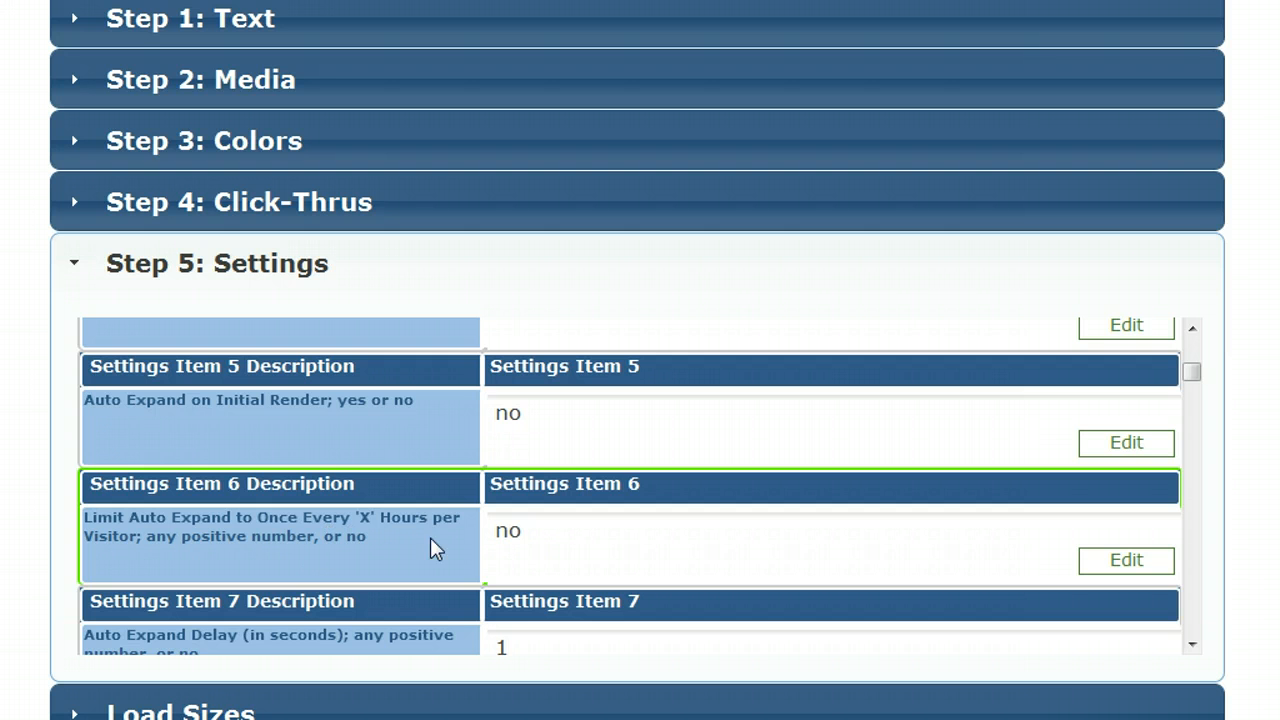
# Step: Set the Auto Expand Delay setting to no
pyautogui.click(1192, 644)
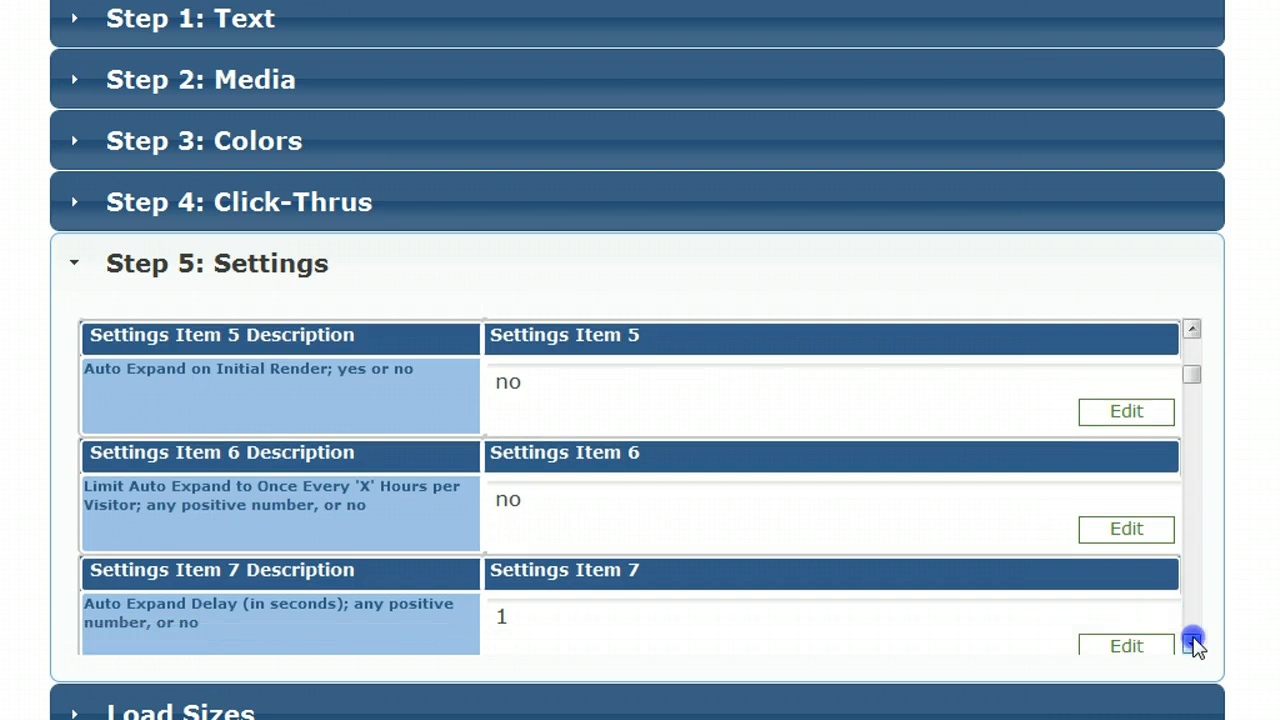
pyautogui.click(1193, 638)
pyautogui.click(1193, 638)
pyautogui.click(1194, 639)
pyautogui.click(1194, 639)
pyautogui.click(1194, 639)
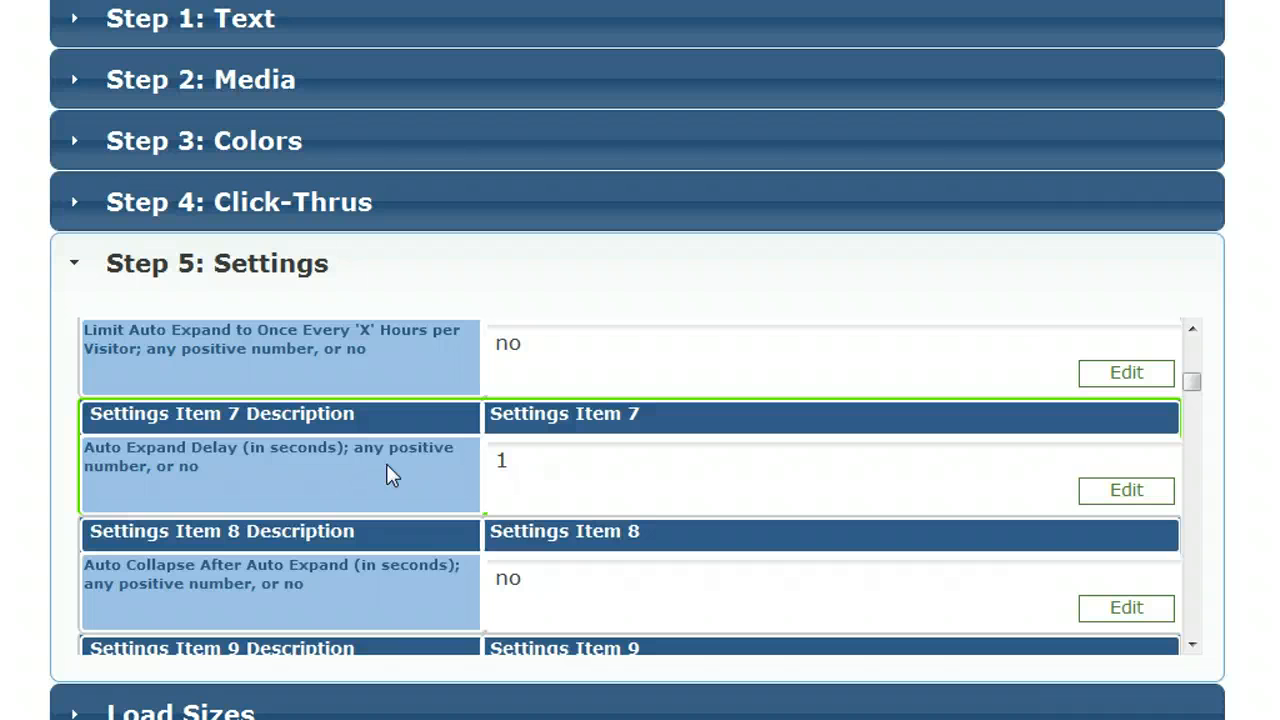
pyautogui.click(503, 462)
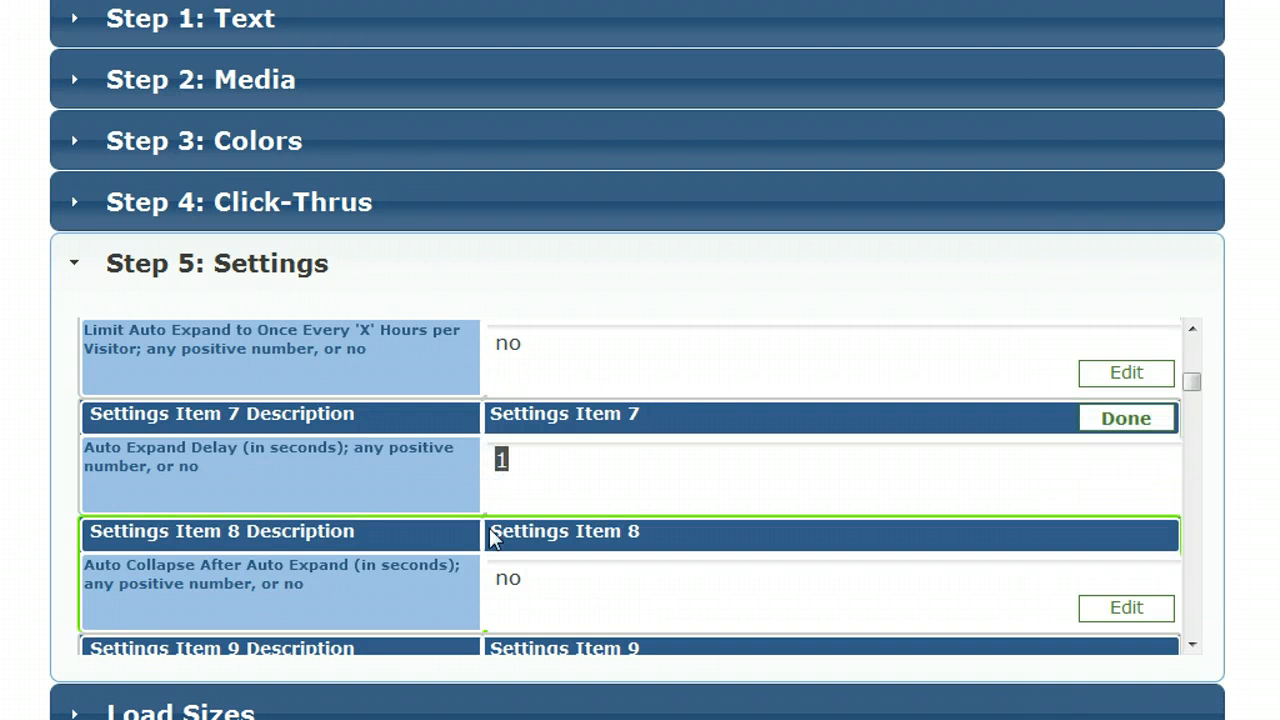
pyautogui.write('no')
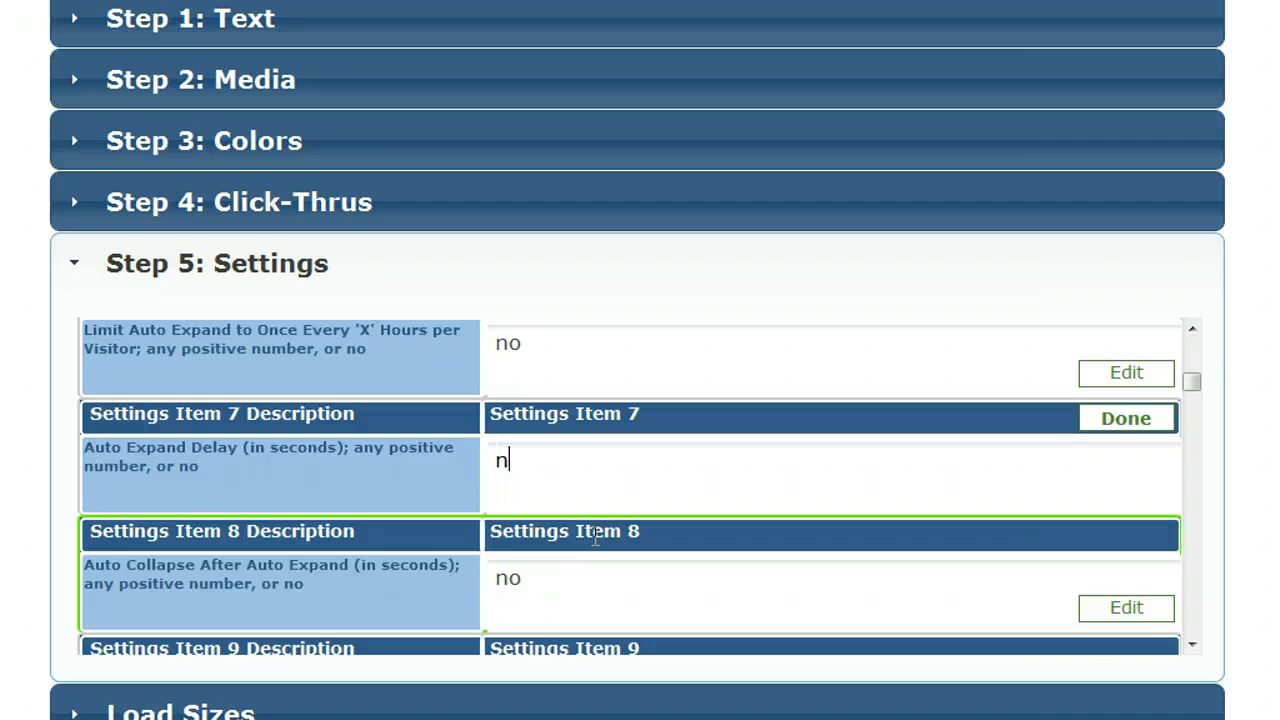
# Step: Examine the settings for auto collapse, mouse-over and mouse-off behavior, and expand and collapse speed
pyautogui.click(1192, 645)
pyautogui.click(1192, 645)
pyautogui.click(1192, 645)
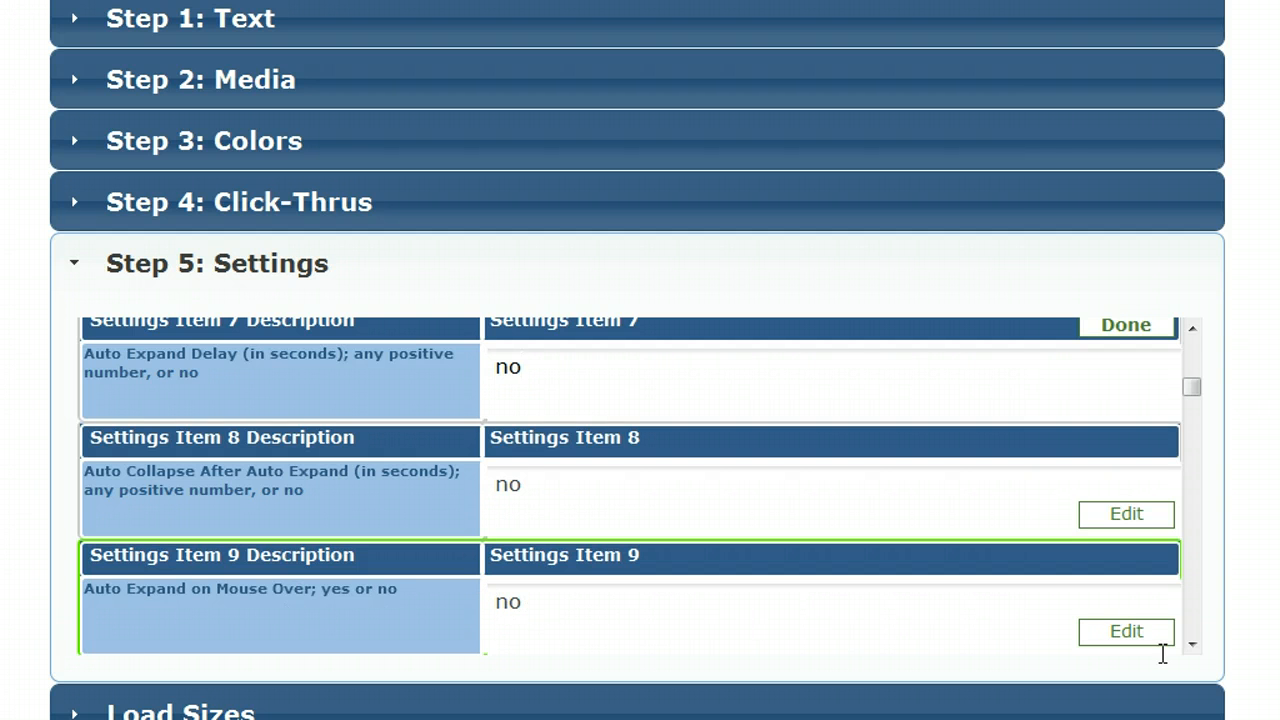
pyautogui.click(1192, 645)
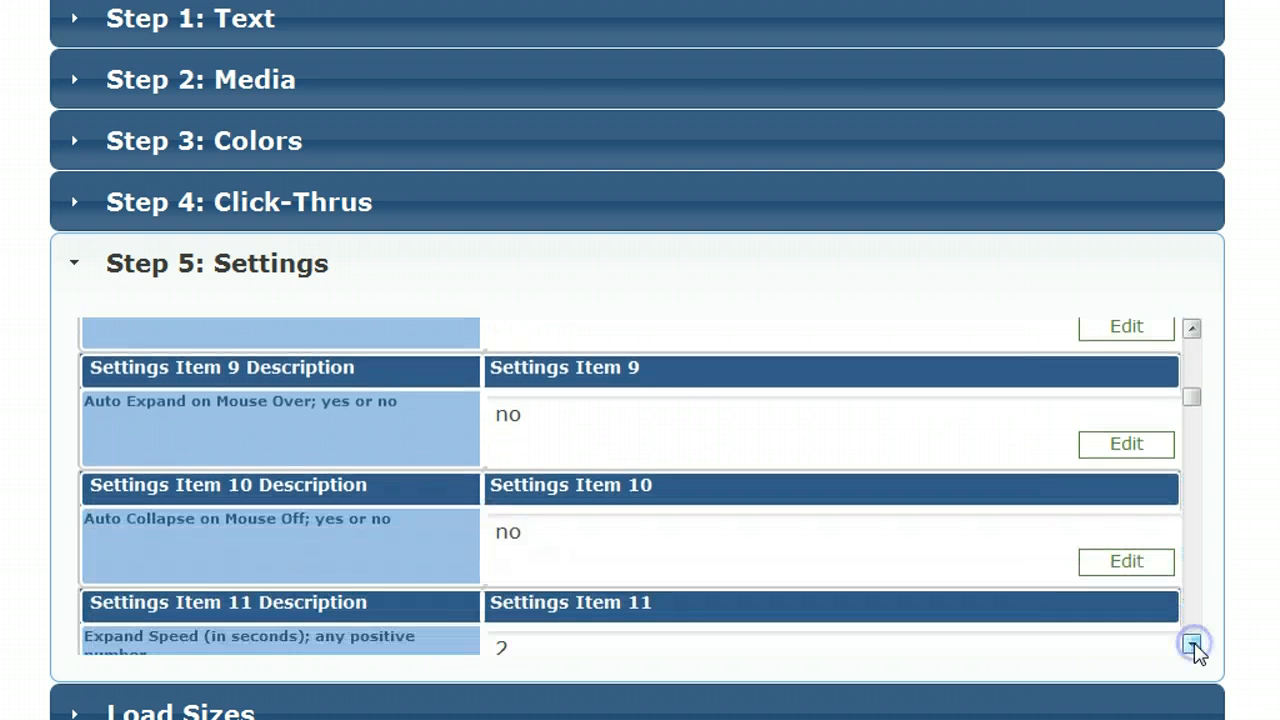
pyautogui.click(1194, 644)
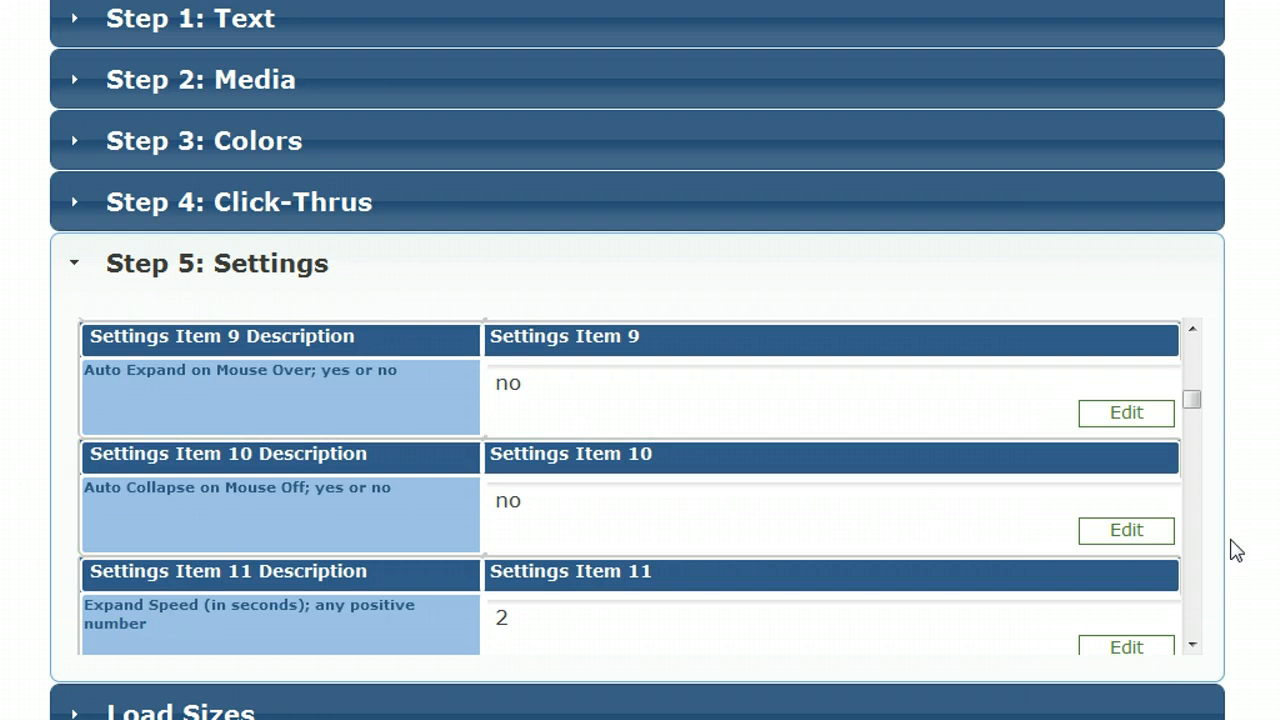
pyautogui.click(1192, 645)
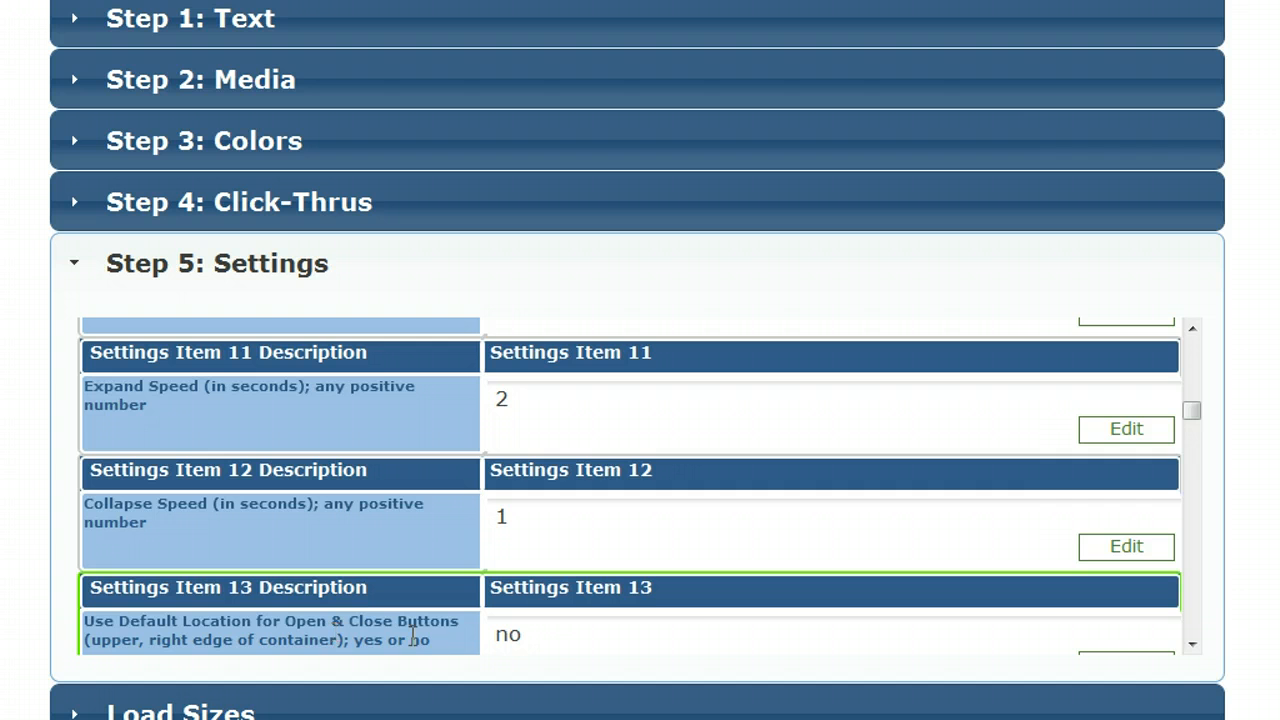
pyautogui.click(1192, 645)
pyautogui.click(1192, 645)
# Step: Set the Use Default Location for Open & Close Buttons setting to no
pyautogui.click(1192, 645)
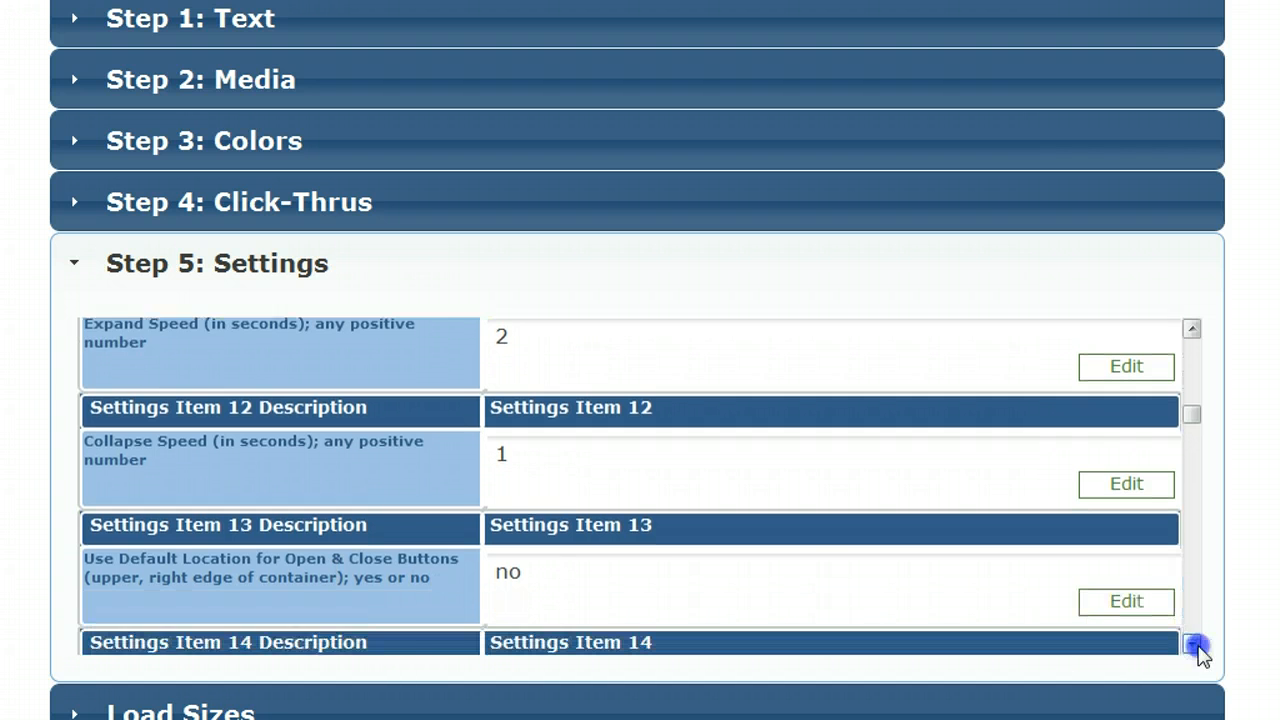
pyautogui.click(1192, 645)
pyautogui.click(1192, 645)
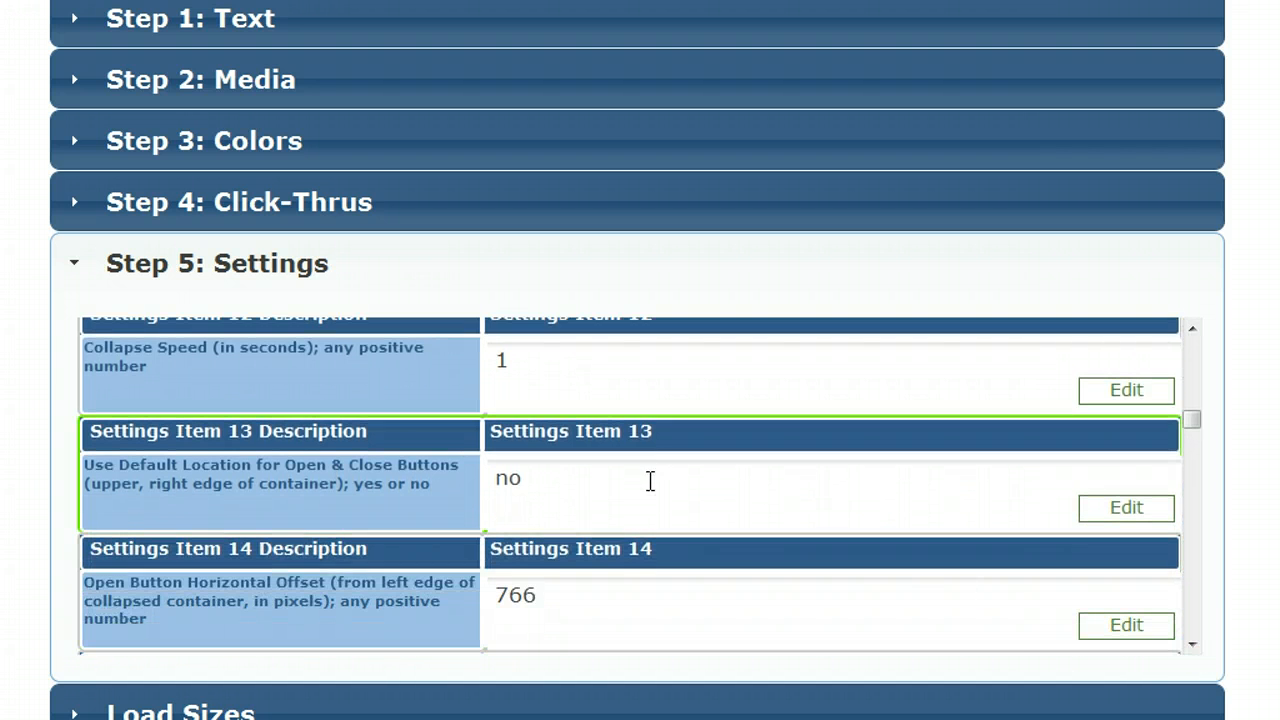
pyautogui.click(571, 489)
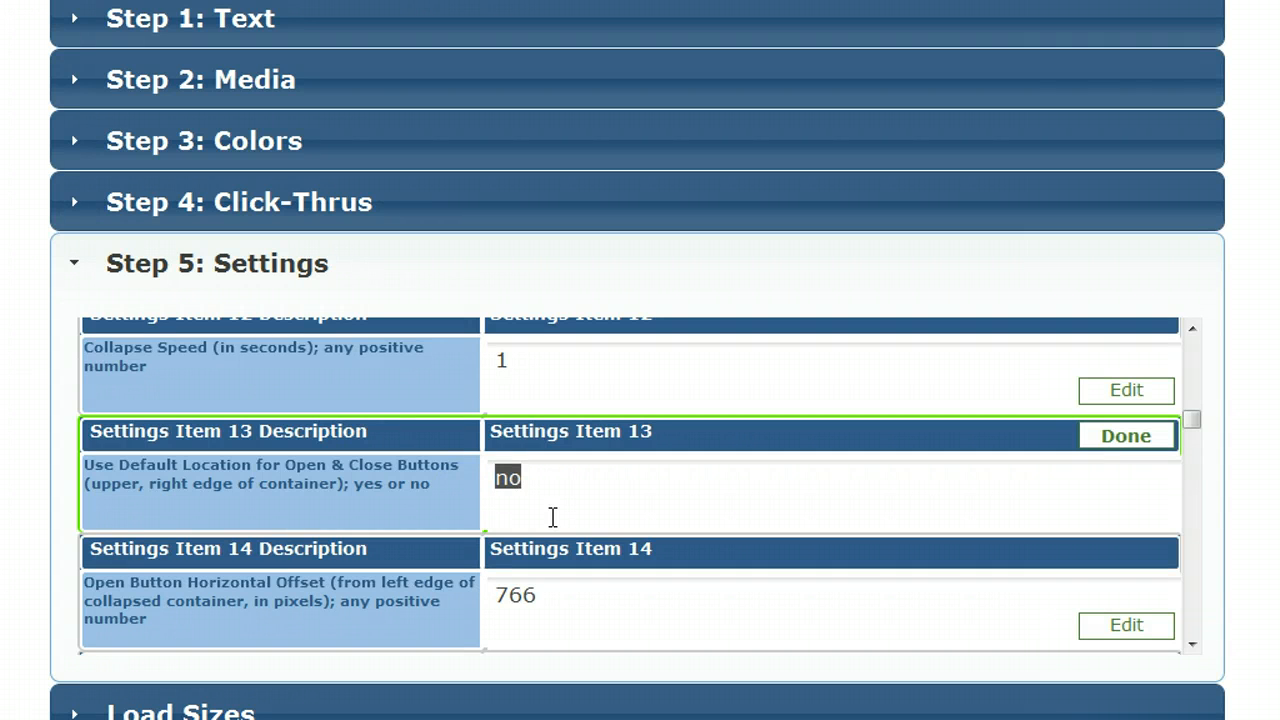
pyautogui.write('yes')
pyautogui.press('BackSpace')
pyautogui.press('BackSpace')
pyautogui.press('BackSpace')
pyautogui.write('no')
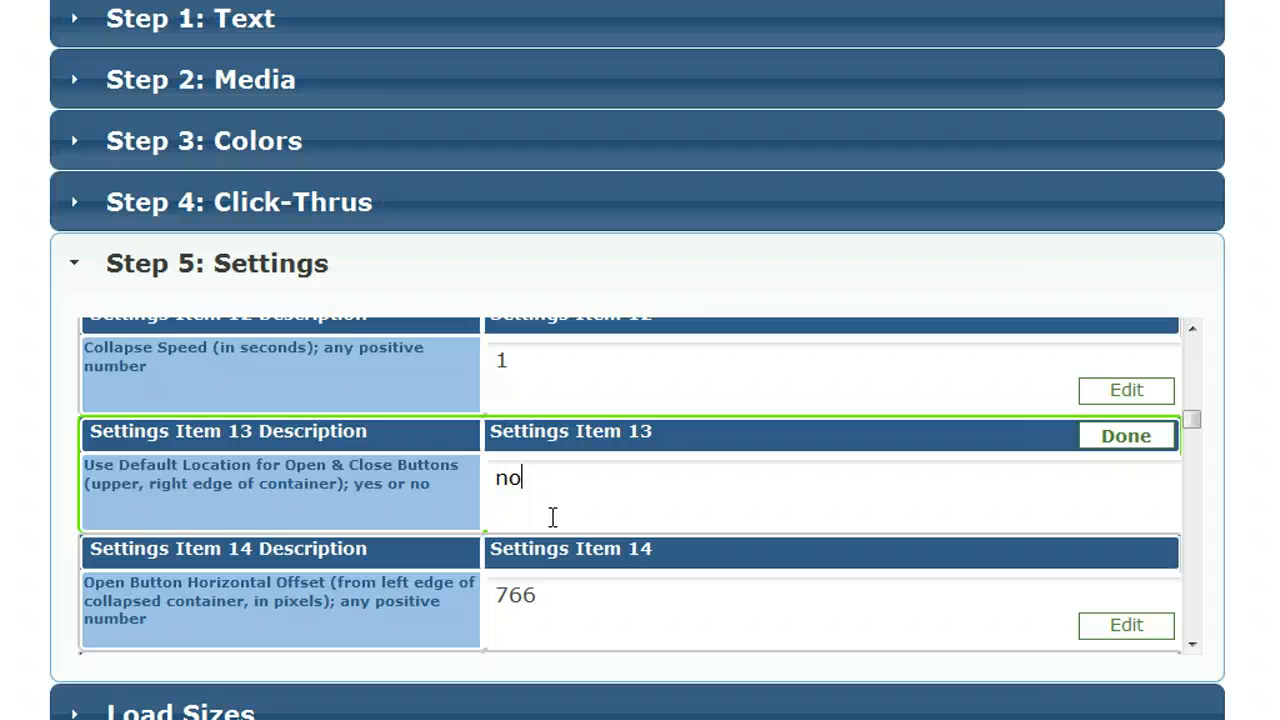
# Step: Examine the horizontal and vertical offset settings for the open and close buttons
pyautogui.click(1193, 645)
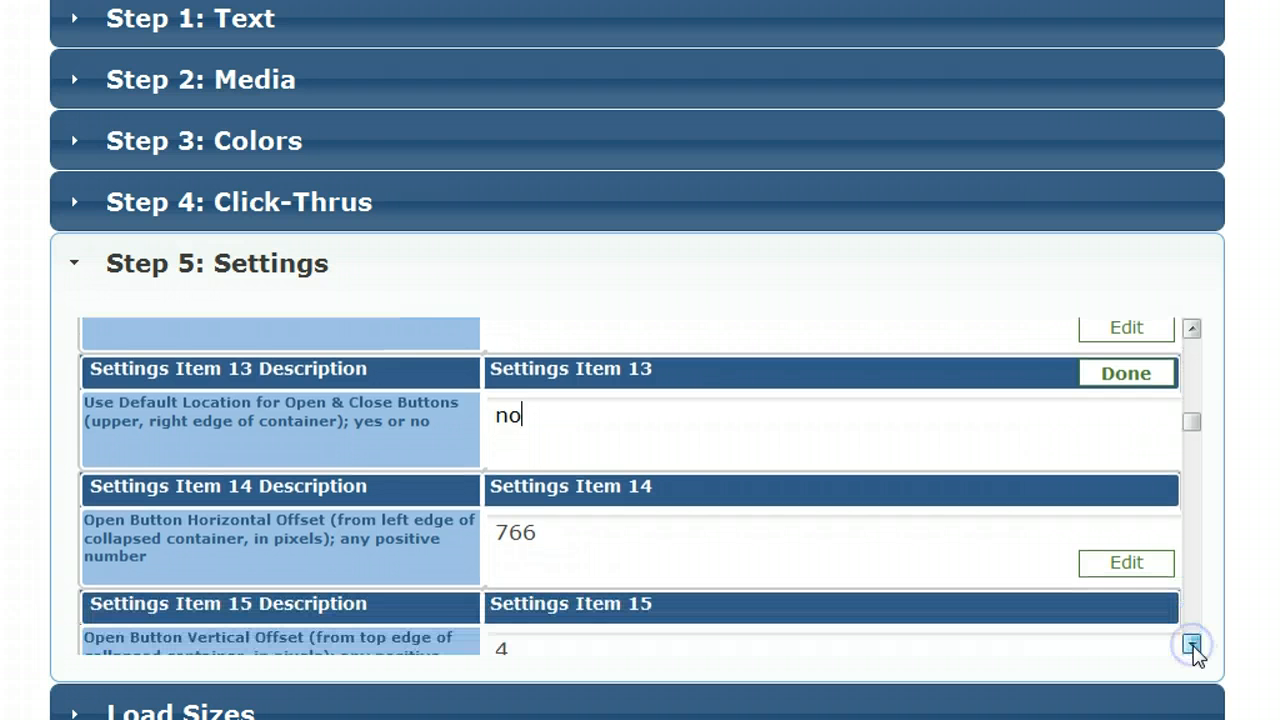
pyautogui.click(1193, 645)
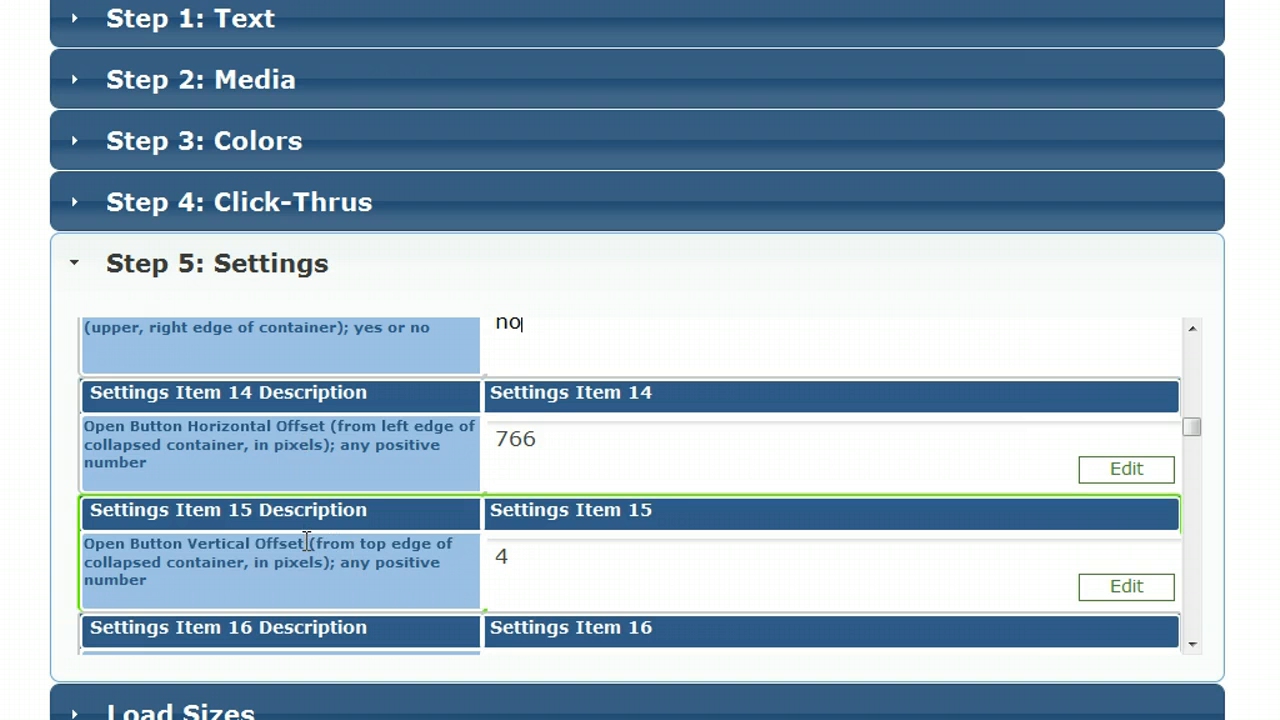
pyautogui.click(1192, 645)
pyautogui.click(1192, 645)
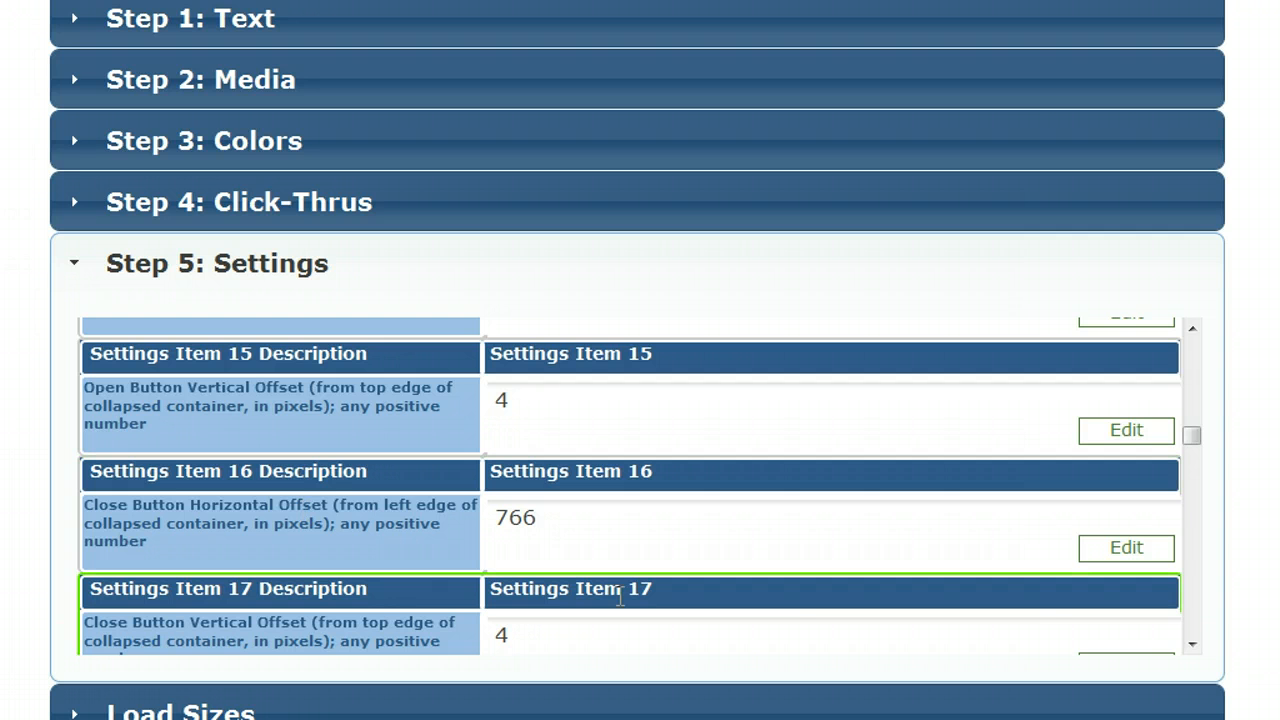
pyautogui.click(1192, 645)
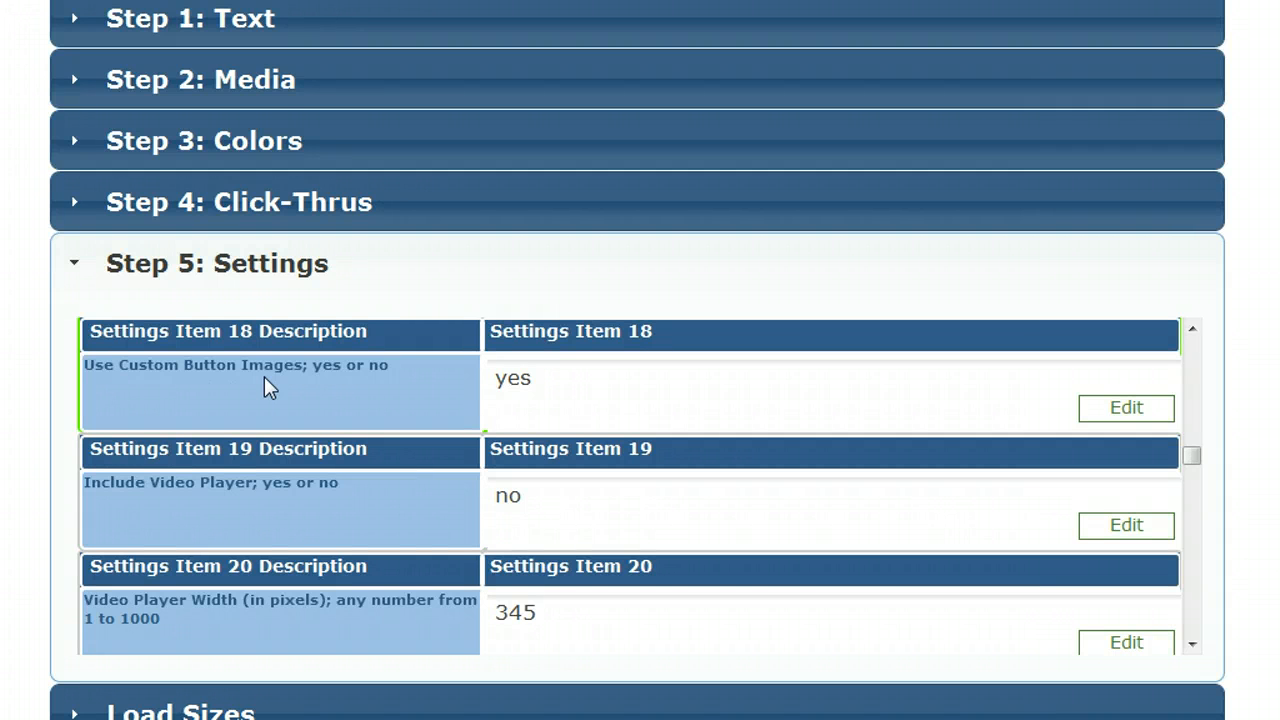
# Step: Check the Use Custom Button Images setting and the matching open and close button graphics in the ad's media
pyautogui.click(557, 379)
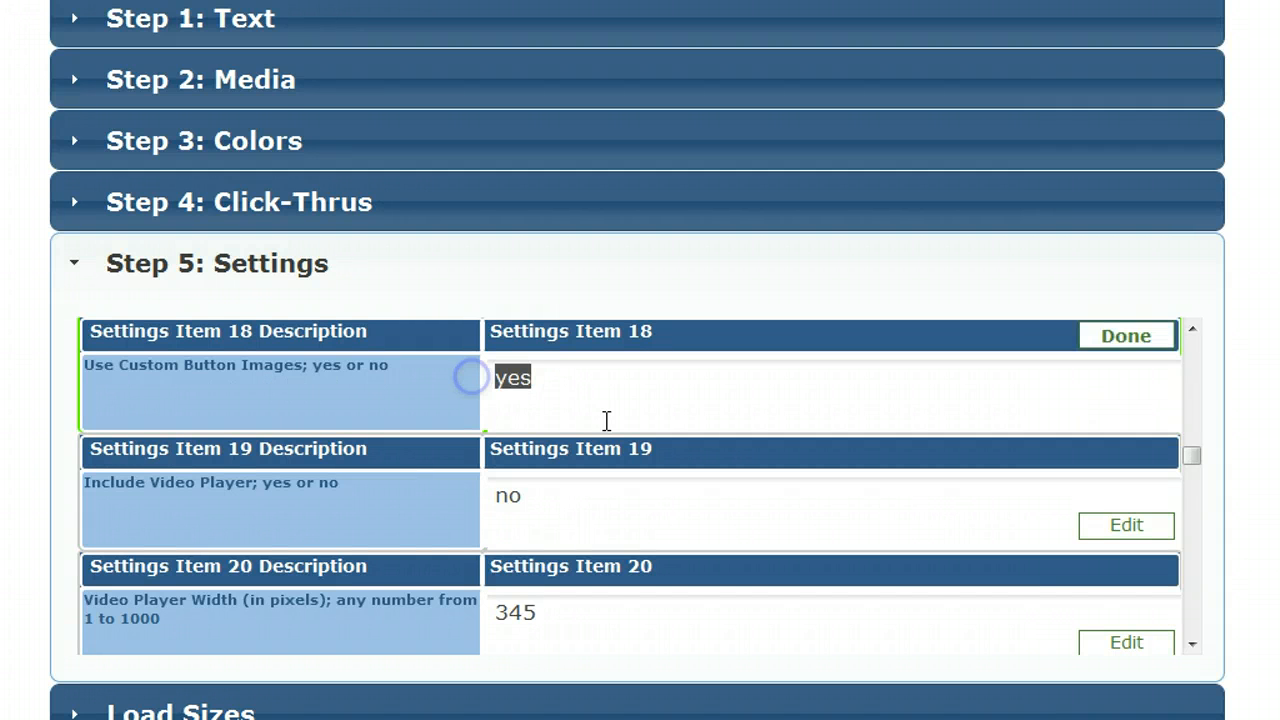
pyautogui.click(516, 102)
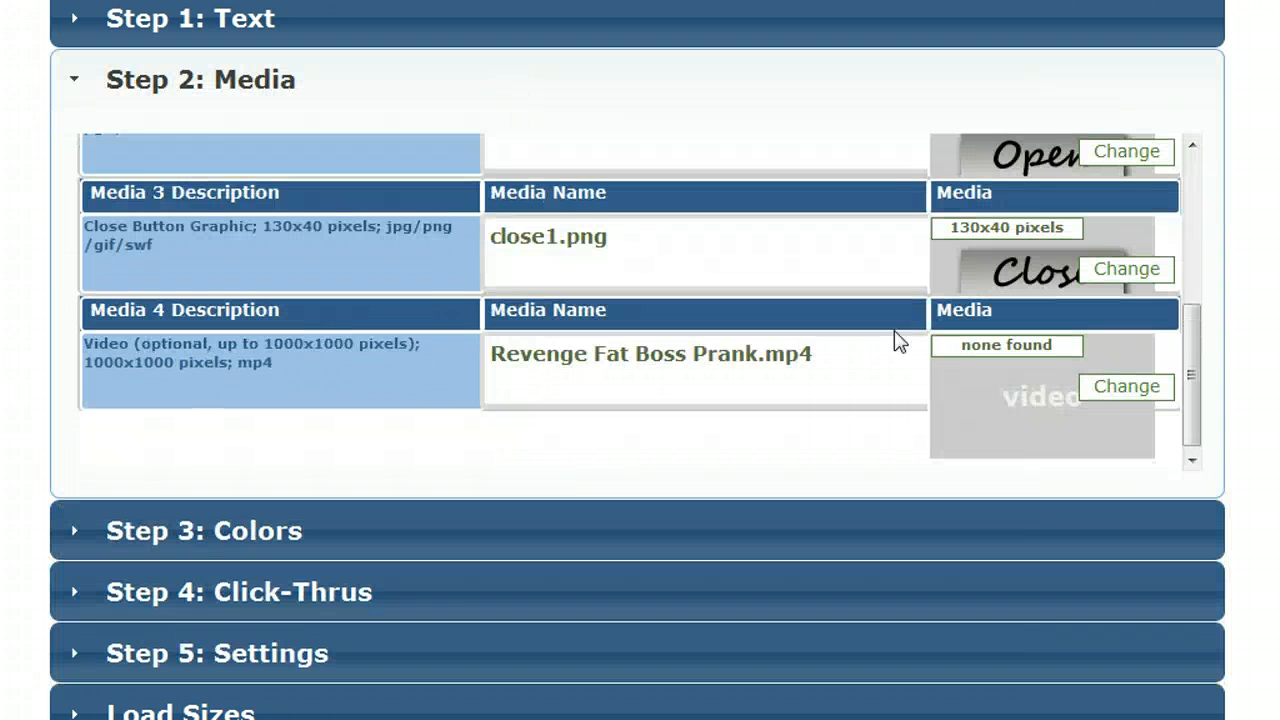
pyautogui.moveTo(1195, 408); pyautogui.dragTo(1194, 334)
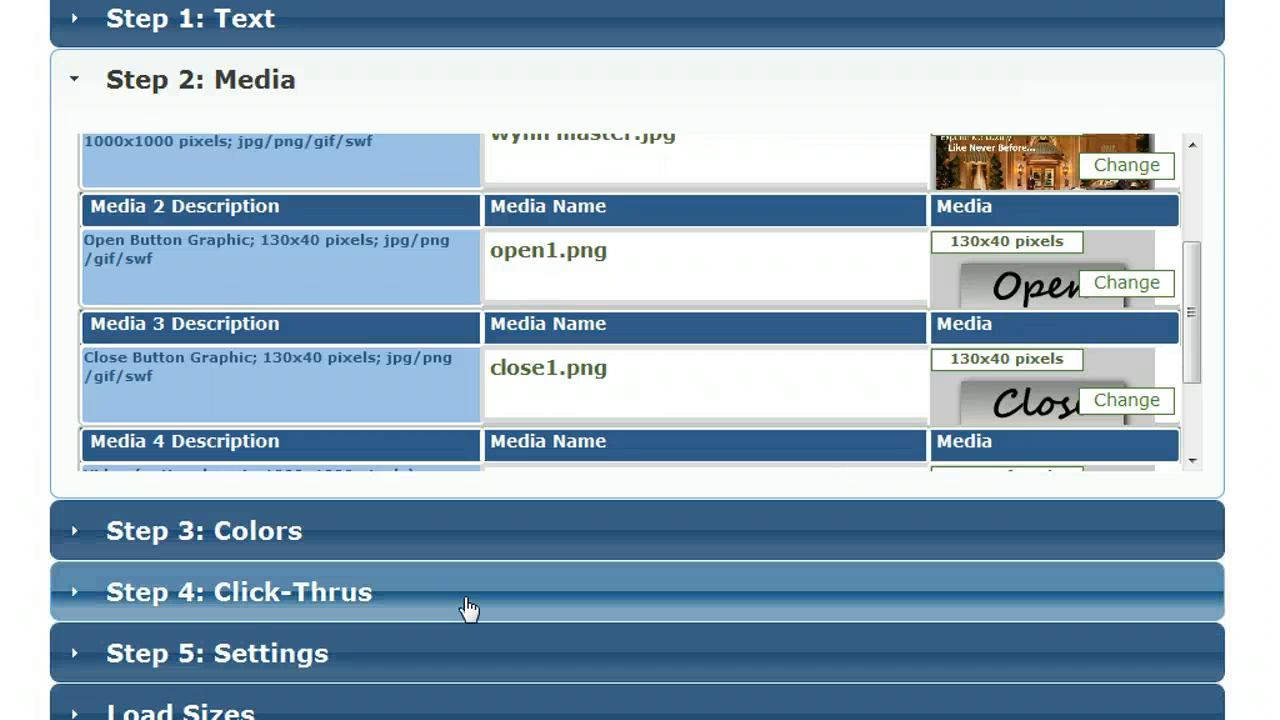
pyautogui.click(466, 654)
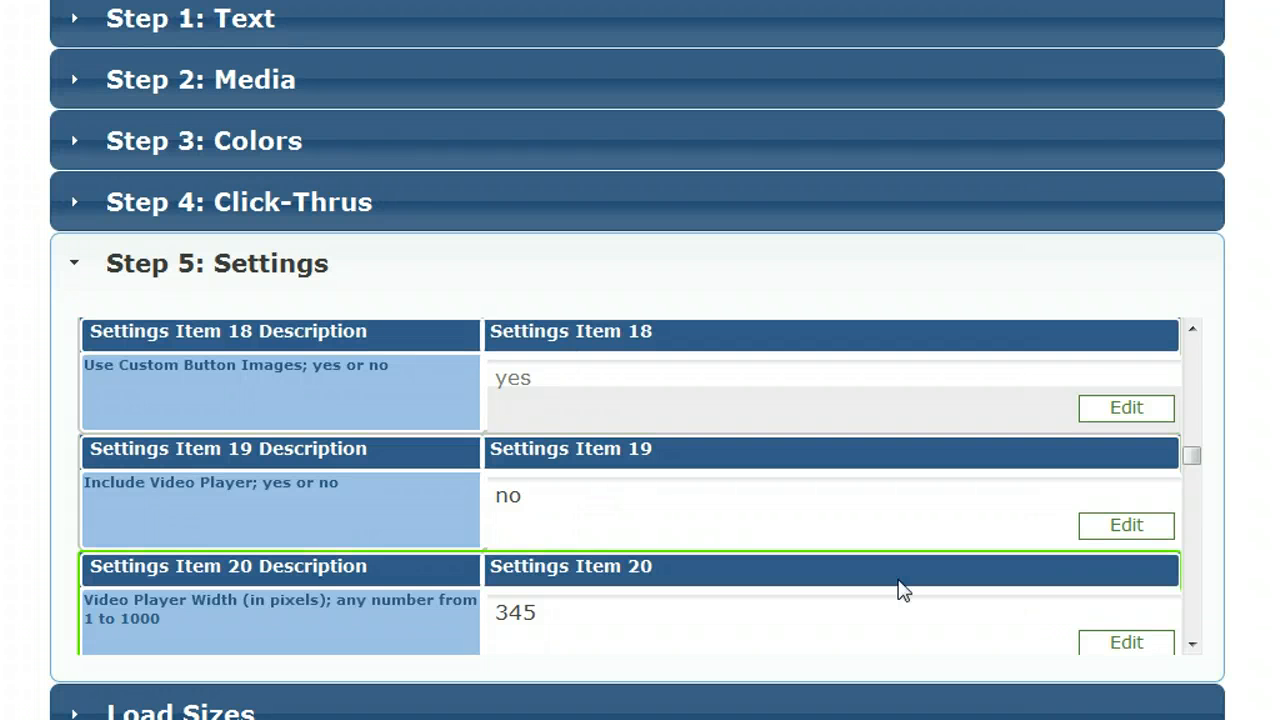
# Step: Examine the video player settings for inclusion, width, height, offsets, and video and audio autostart
pyautogui.click(1192, 644)
pyautogui.click(1192, 644)
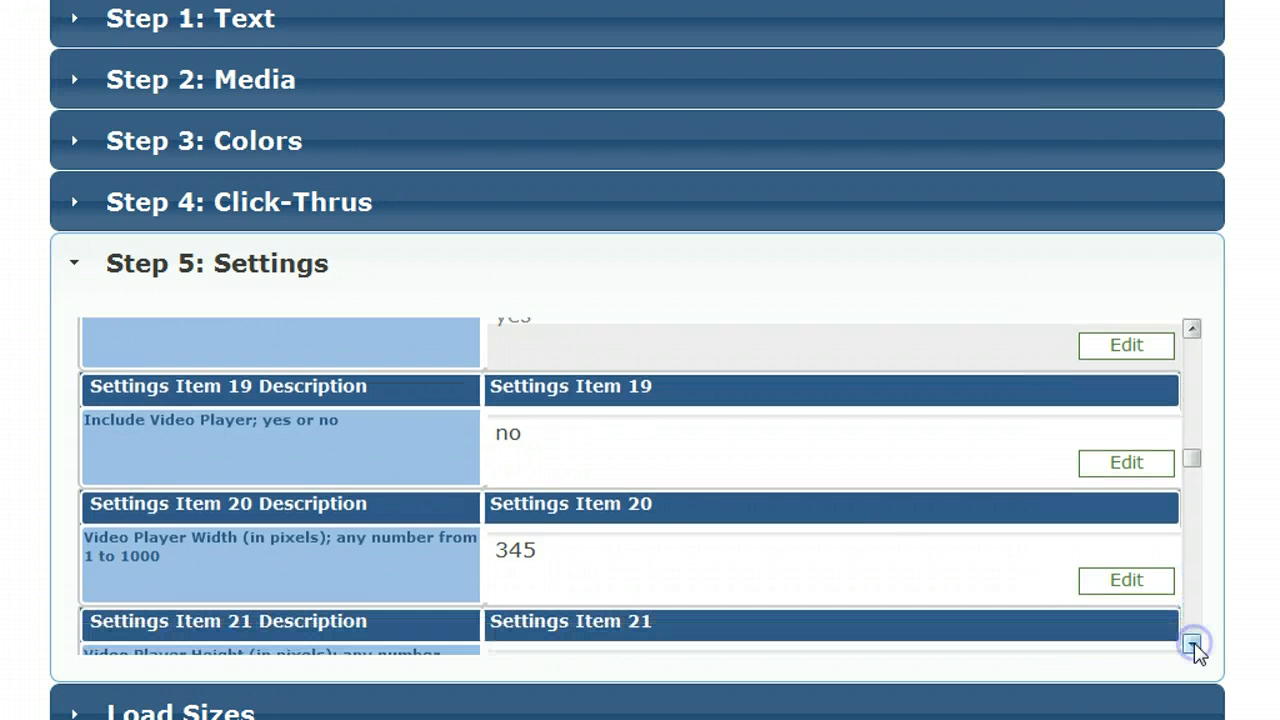
pyautogui.click(1192, 644)
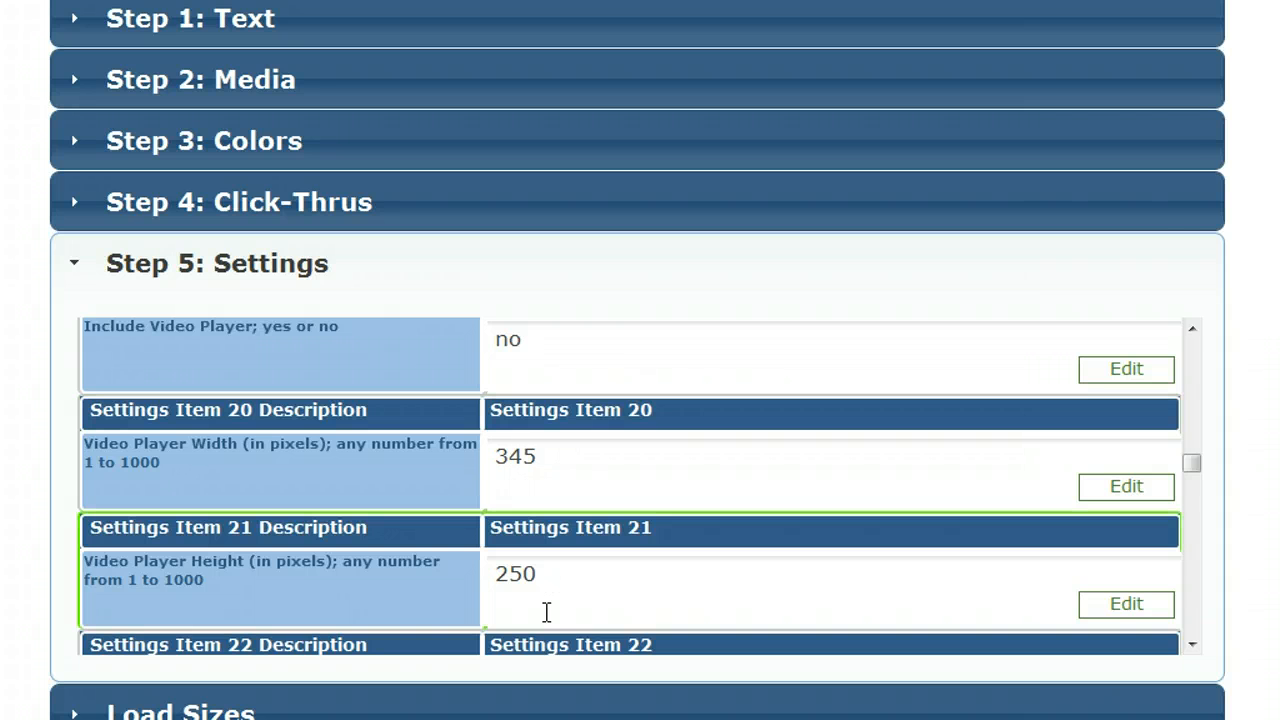
pyautogui.click(1192, 644)
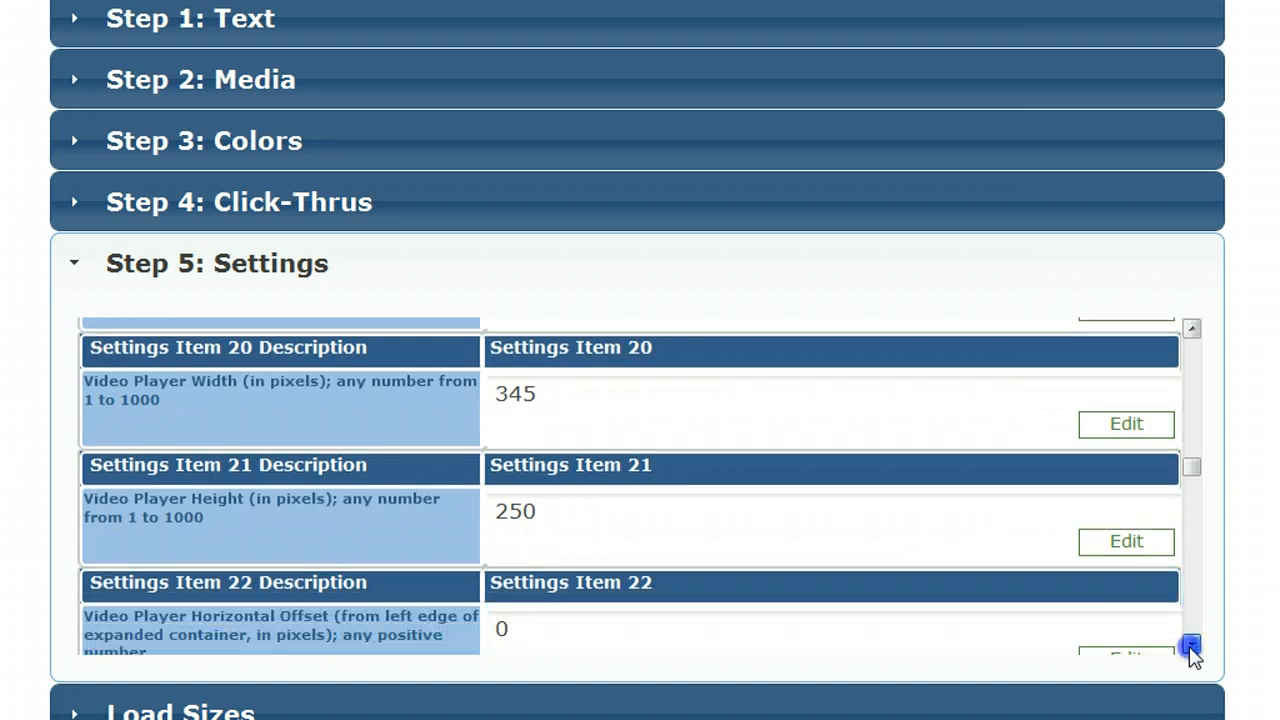
pyautogui.click(1192, 644)
pyautogui.click(1192, 644)
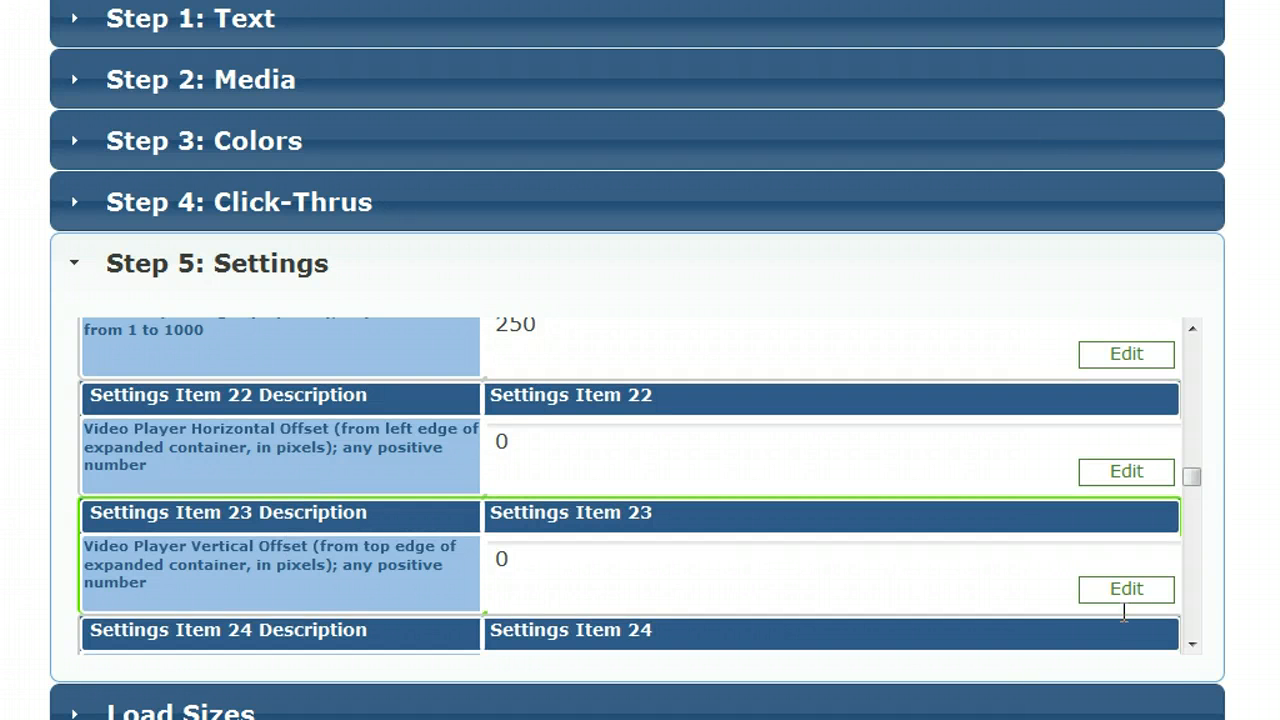
pyautogui.click(1192, 644)
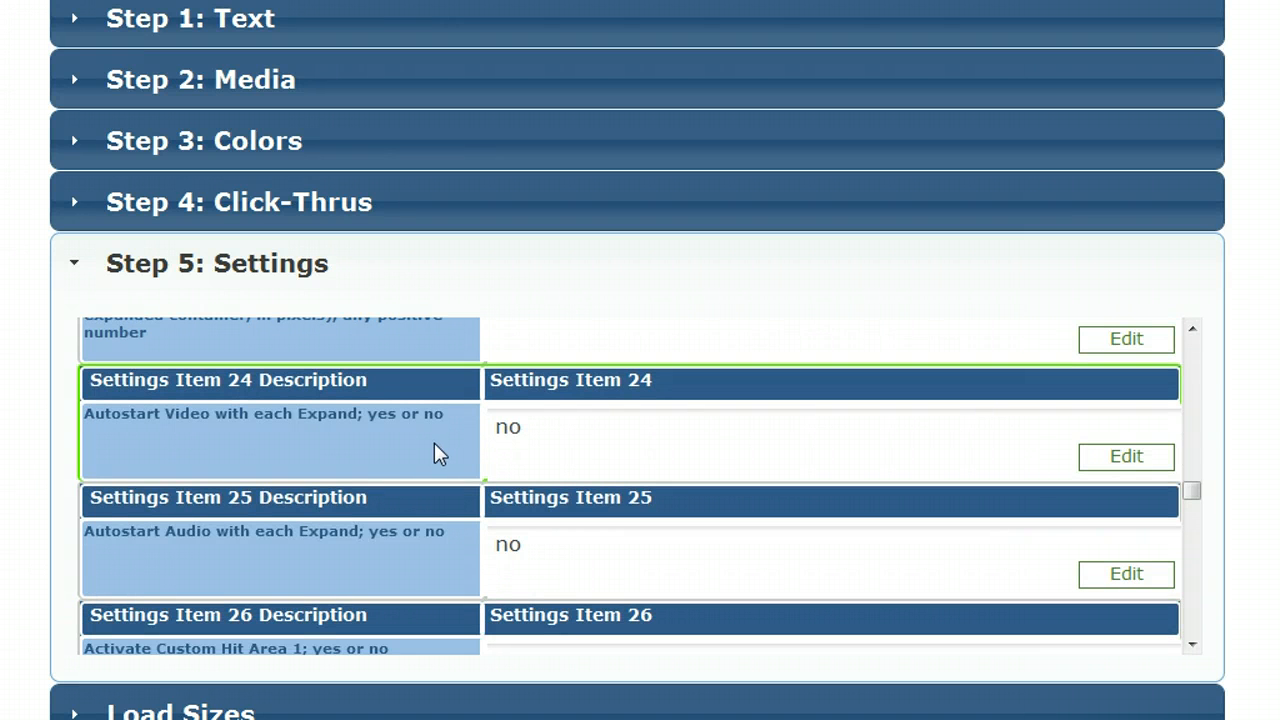
# Step: Examine the Custom Hit Area 1 settings for activation, width, height, and horizontal and vertical offset
pyautogui.click(1192, 644)
pyautogui.click(1192, 645)
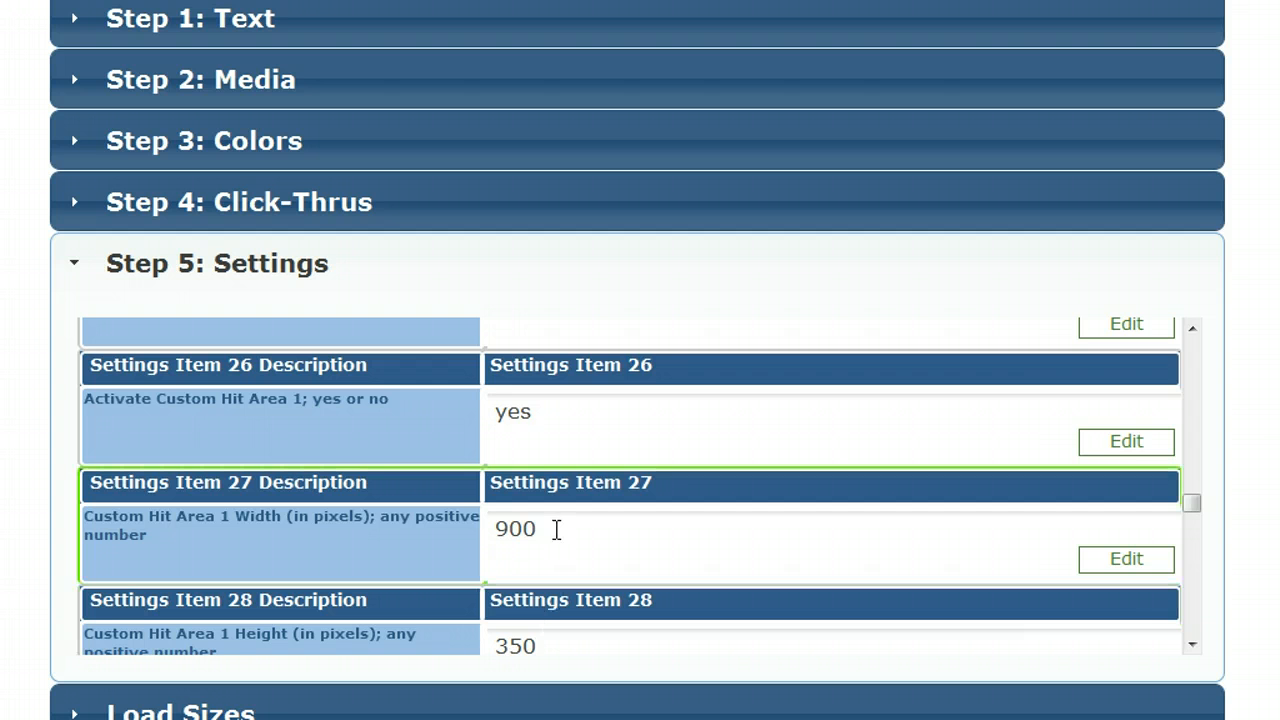
pyautogui.click(1192, 644)
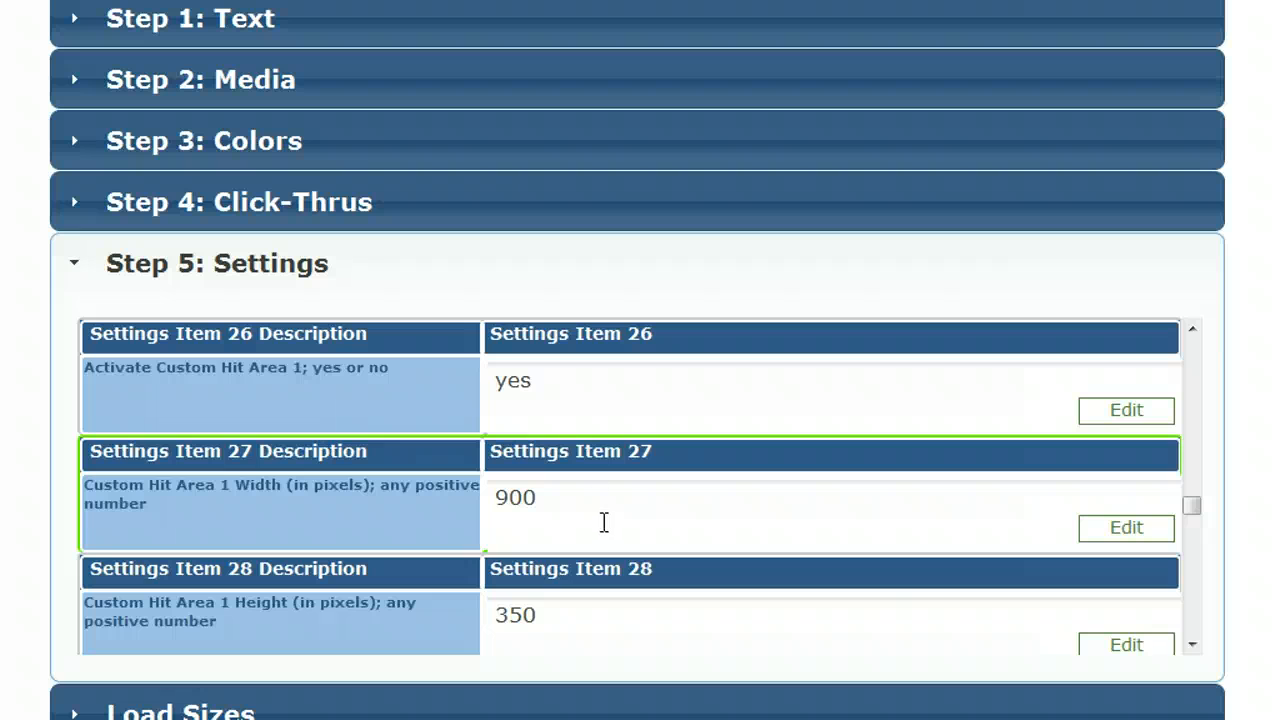
pyautogui.click(1193, 645)
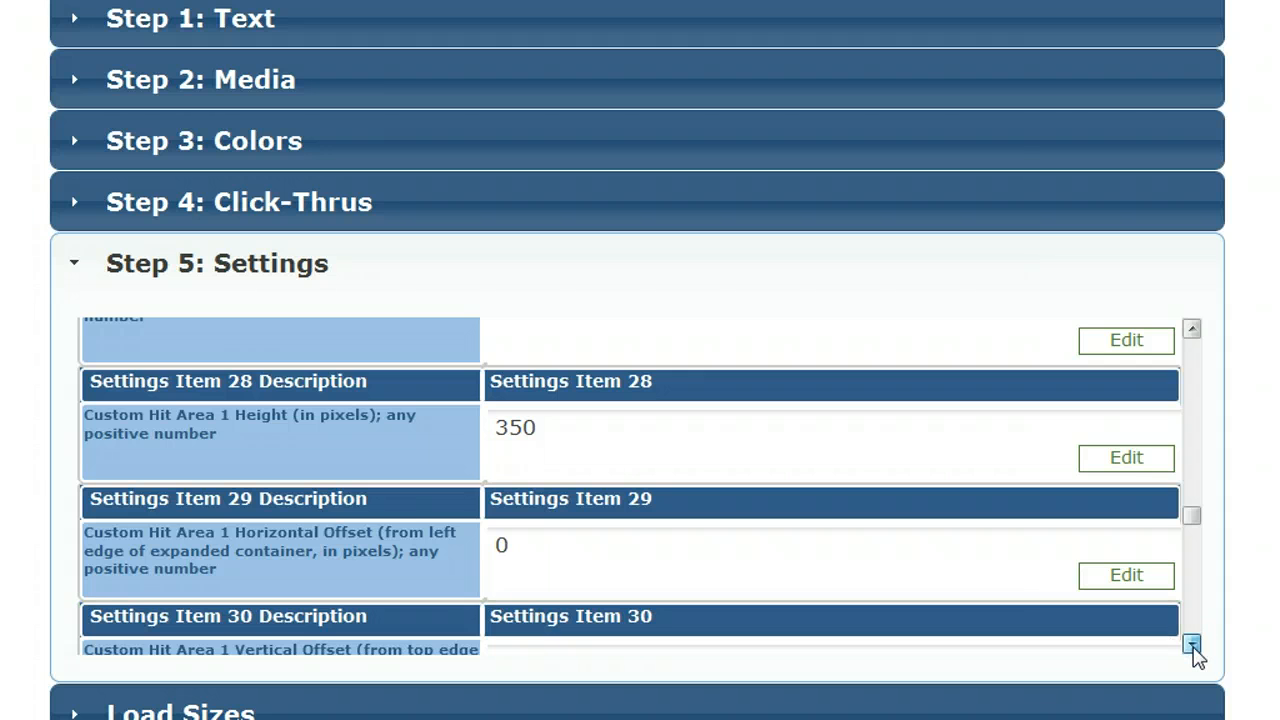
pyautogui.click(1193, 645)
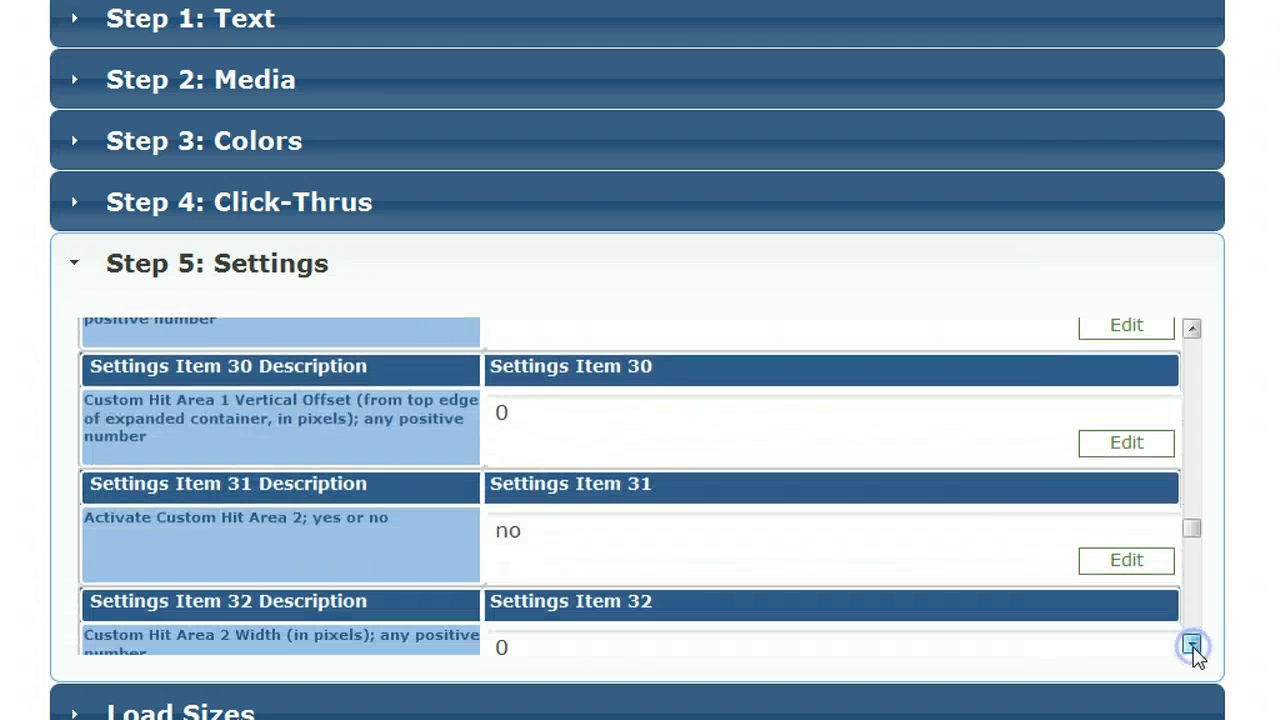
pyautogui.click(1193, 645)
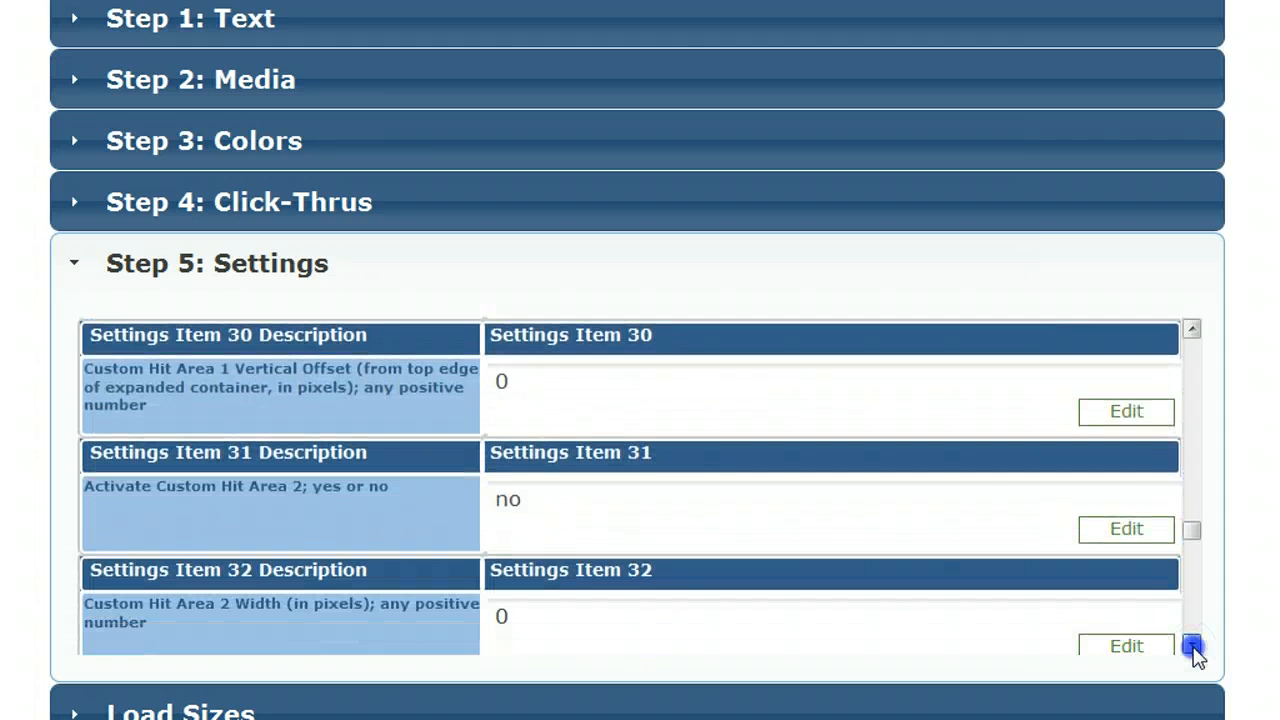
# Step: Examine the settings for the remaining custom hit areas and the Testing Mode option for all hit areas
pyautogui.click(1193, 645)
pyautogui.click(1193, 645)
pyautogui.click(1193, 645)
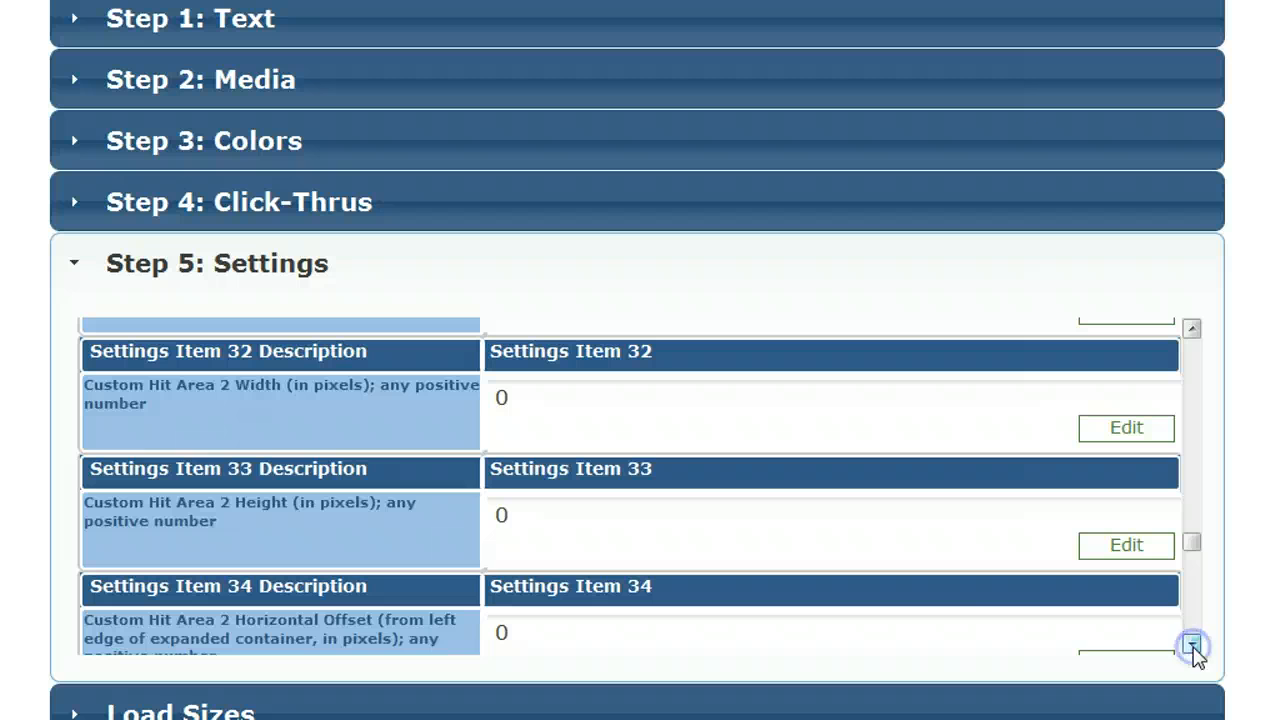
pyautogui.click(1193, 645)
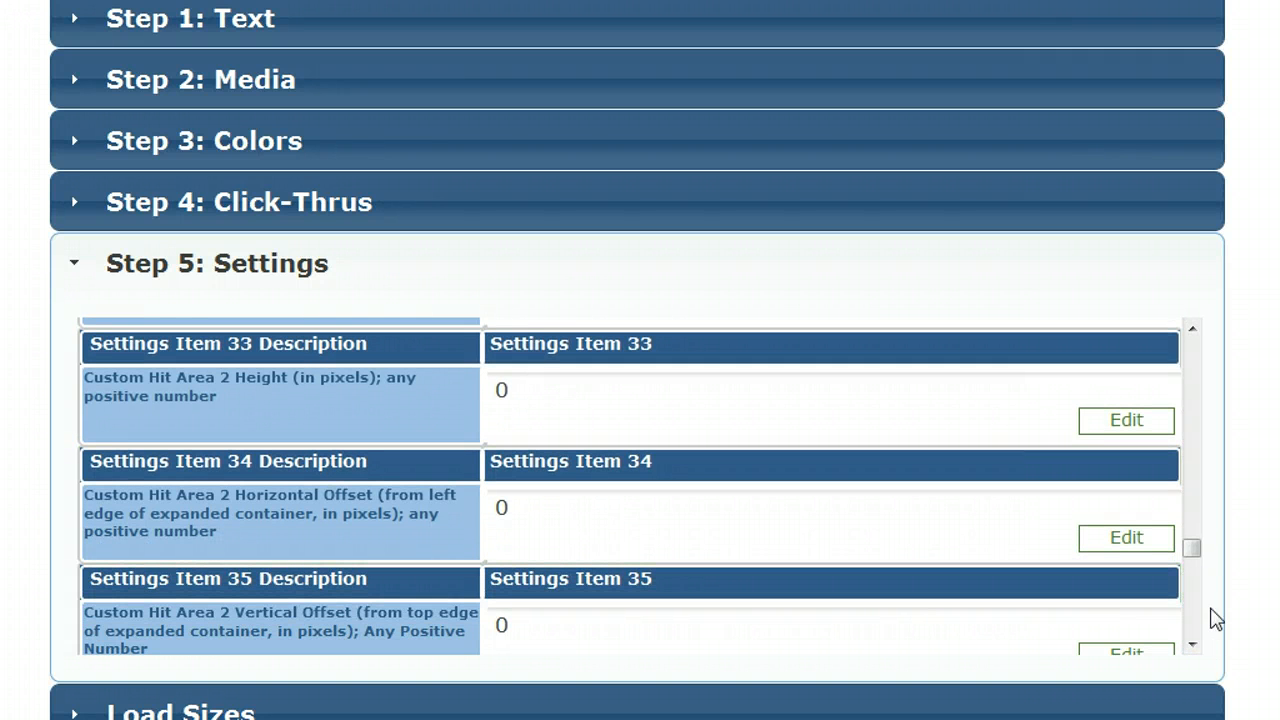
pyautogui.click(1193, 645)
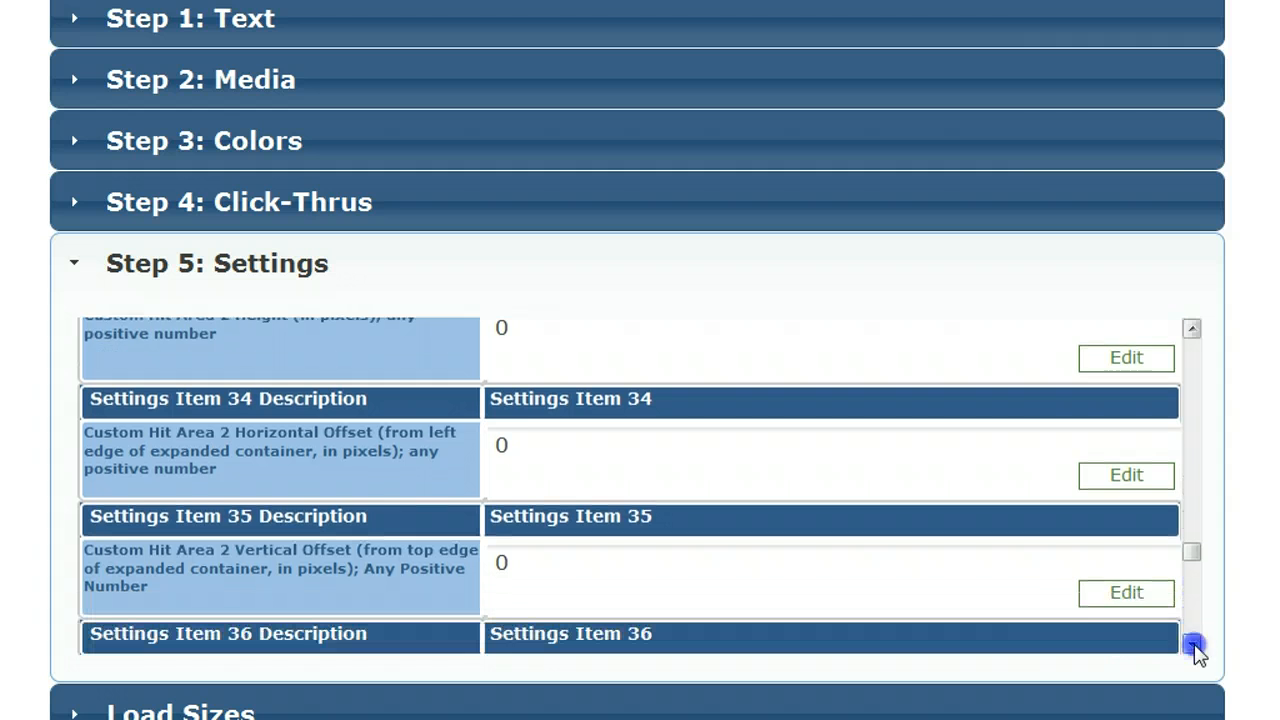
pyautogui.moveTo(1191, 563); pyautogui.dragTo(1193, 636)
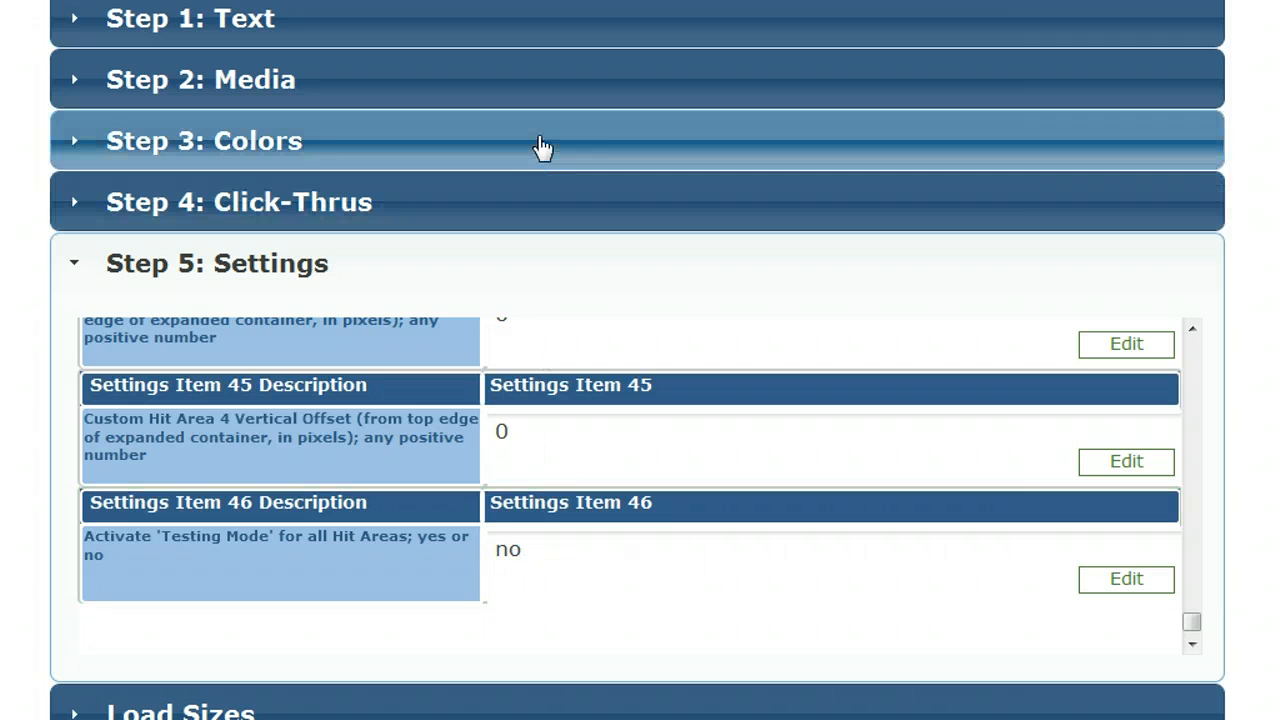
# Step: Review the Custom Hit Area 'Test Mode' Color among the ad's color items
pyautogui.click(540, 150)
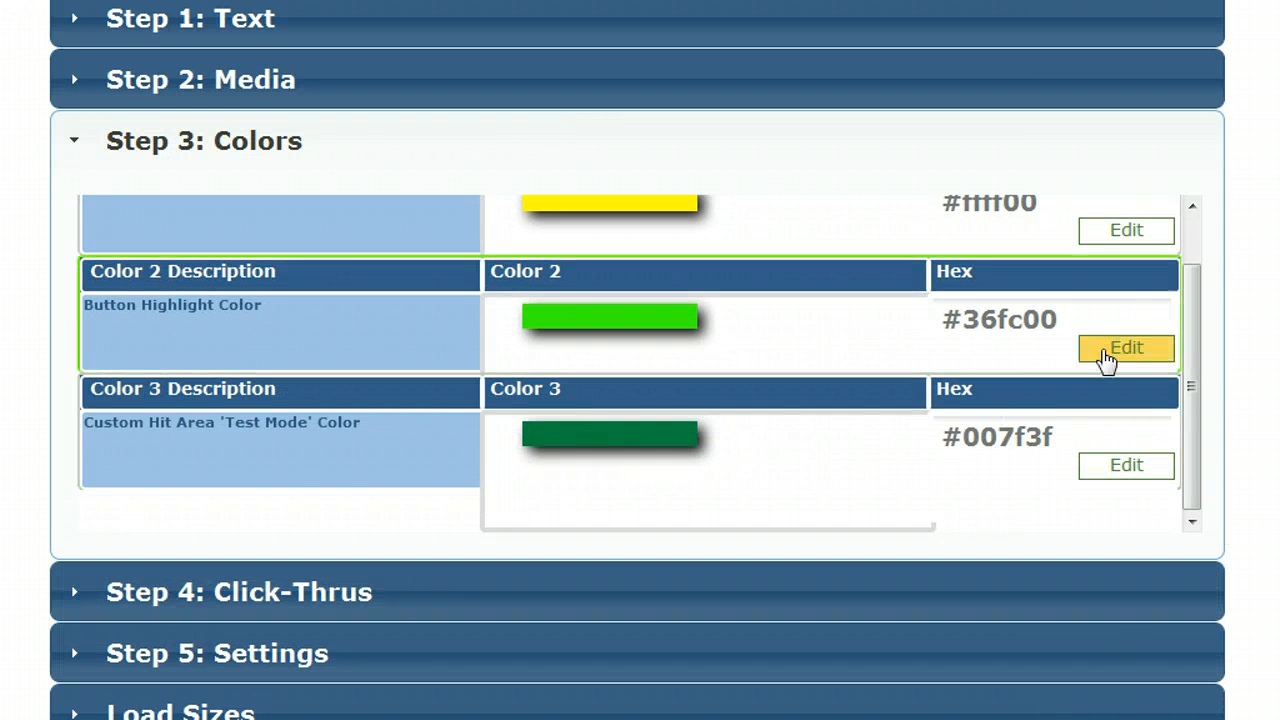
pyautogui.scroll(1, 1110, 355)
pyautogui.scroll(3, 640, 360)
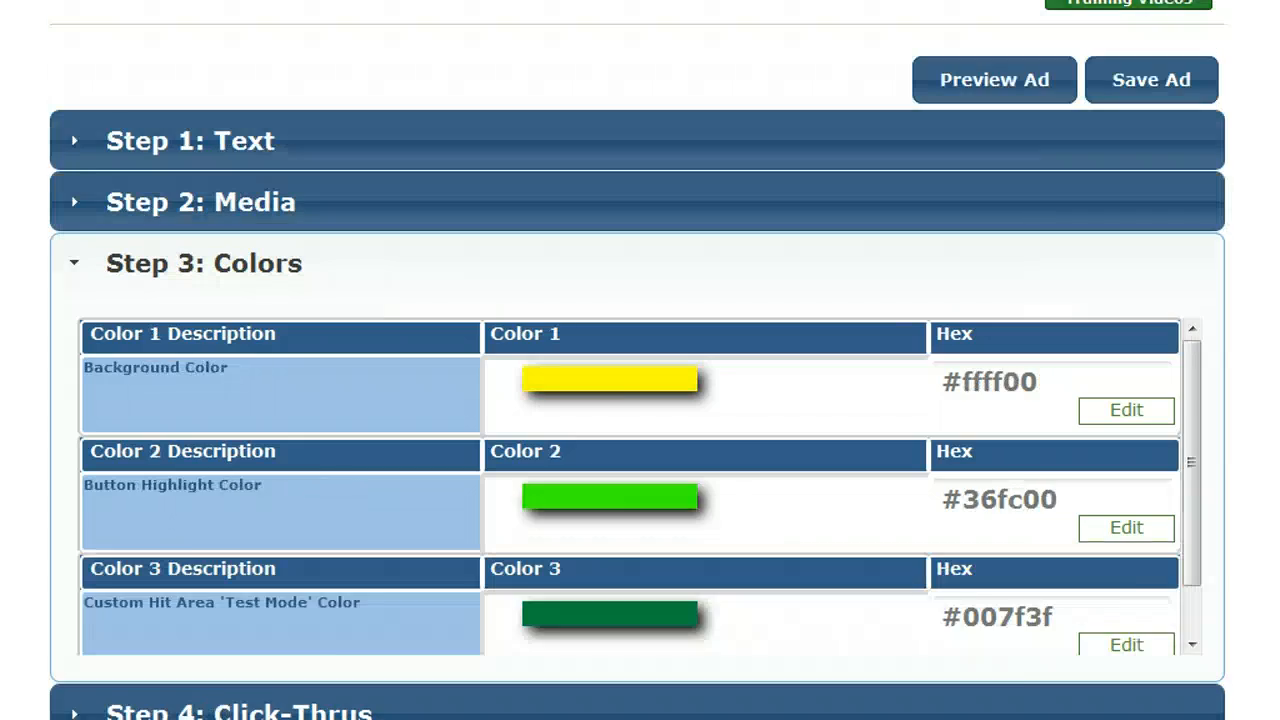